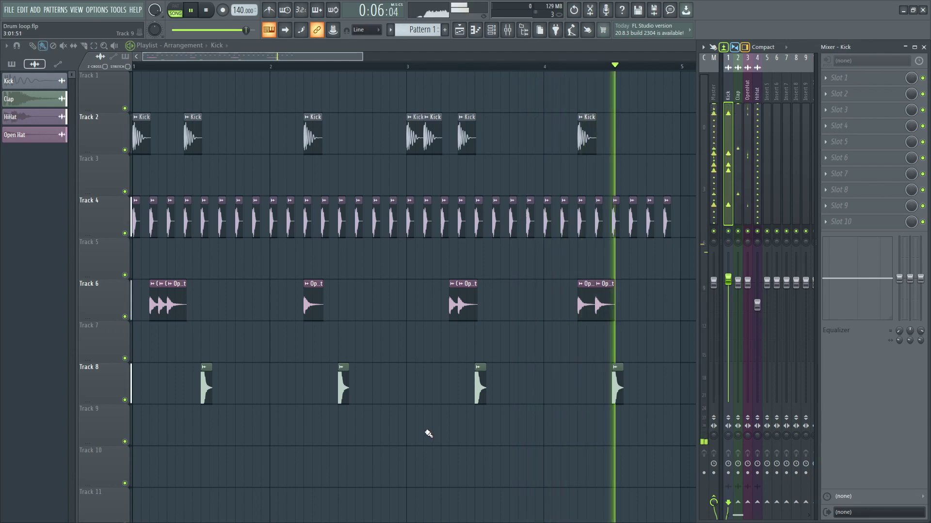
# Stop playback, solo the Kick mixer track and load FabFilter Pro-C 2 in its first effect slot.
pyautogui.press('space')
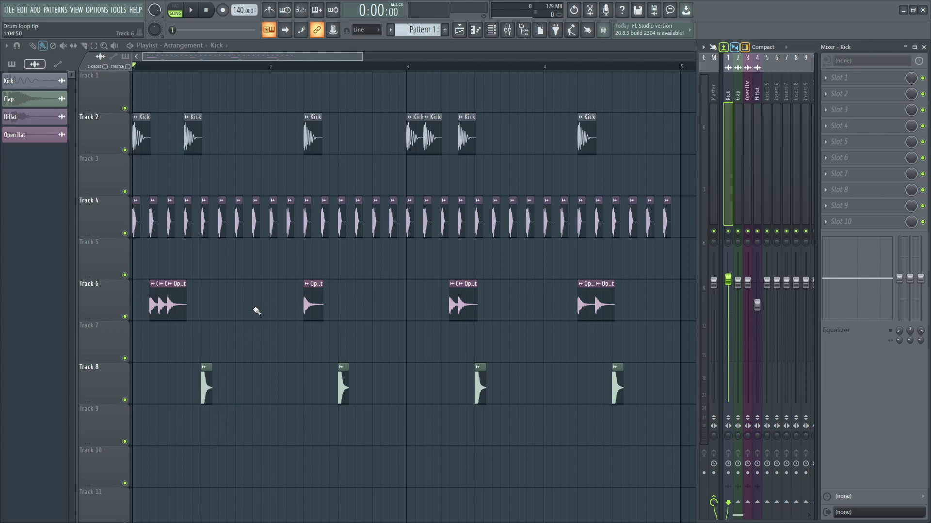
pyautogui.press('F9')
pyautogui.click(507, 30)
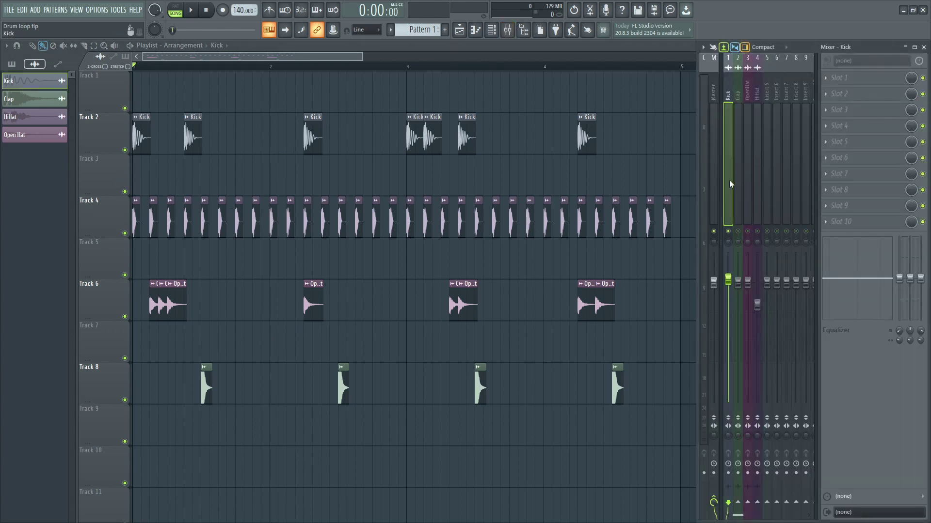
pyautogui.click(827, 79)
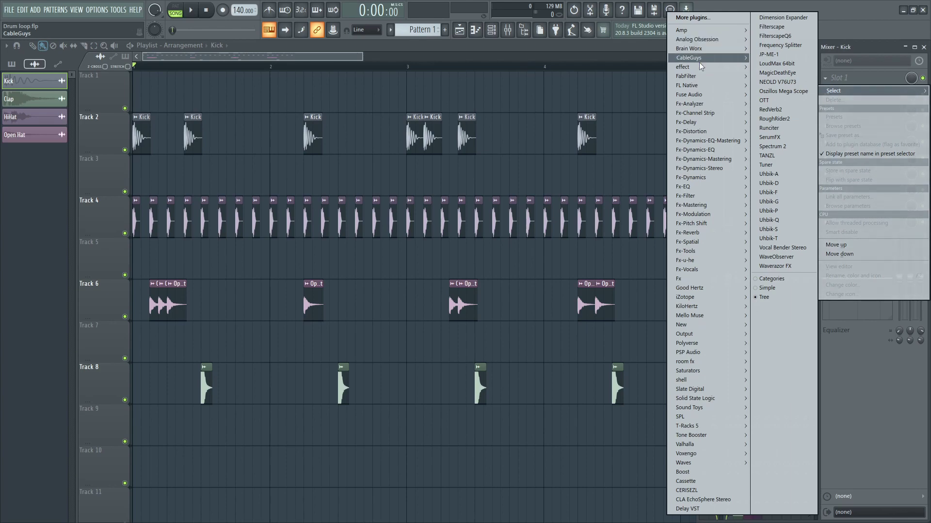
pyautogui.moveTo(691, 76)
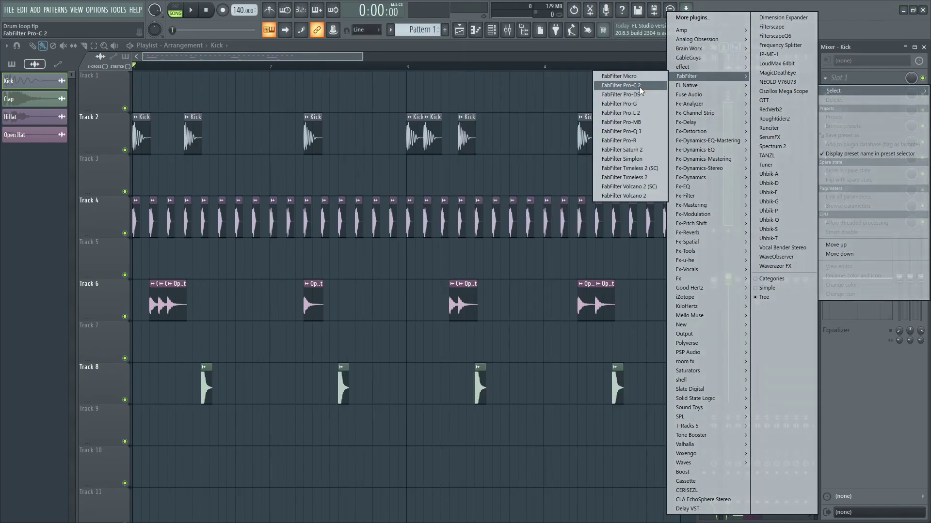
pyautogui.click(639, 87)
pyautogui.moveTo(248, 54); pyautogui.dragTo(496, 184)
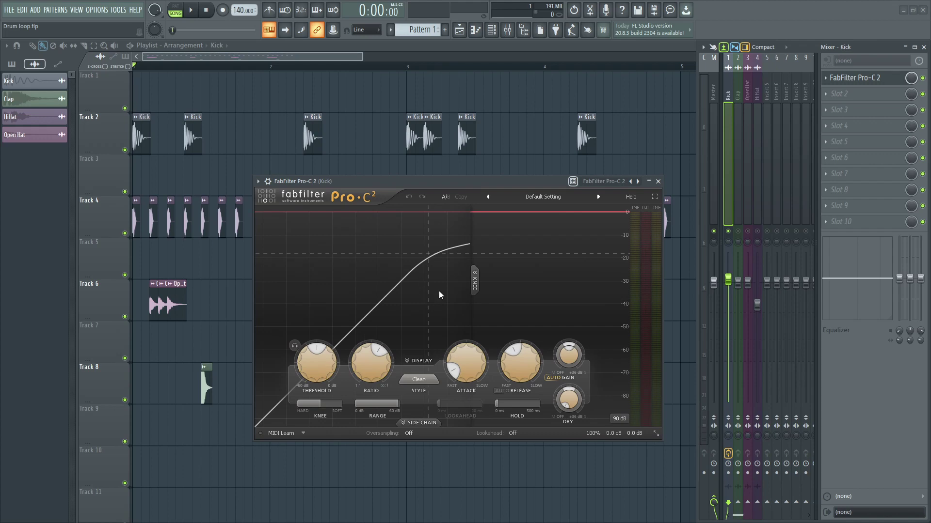
# Play the soloed kick through the compressor at its default settings to check the gain reduction.
pyautogui.press('space')
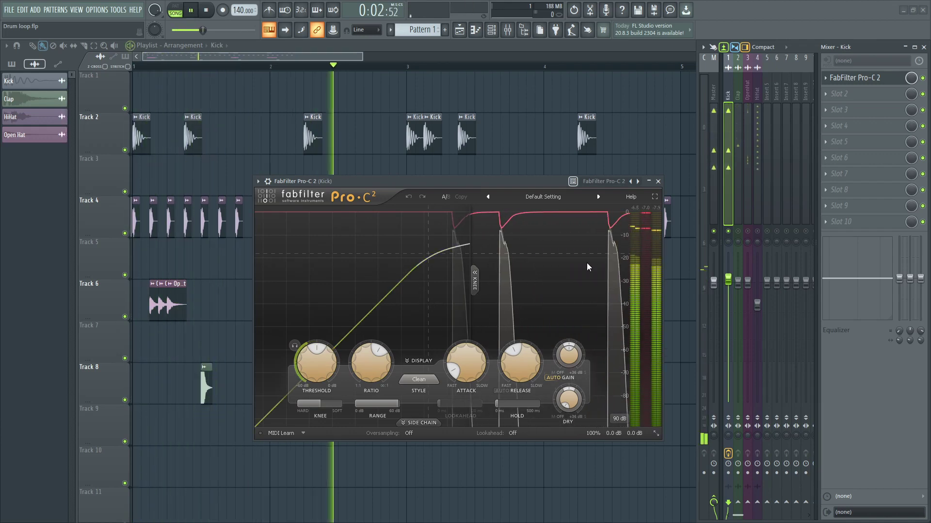
pyautogui.press('space')
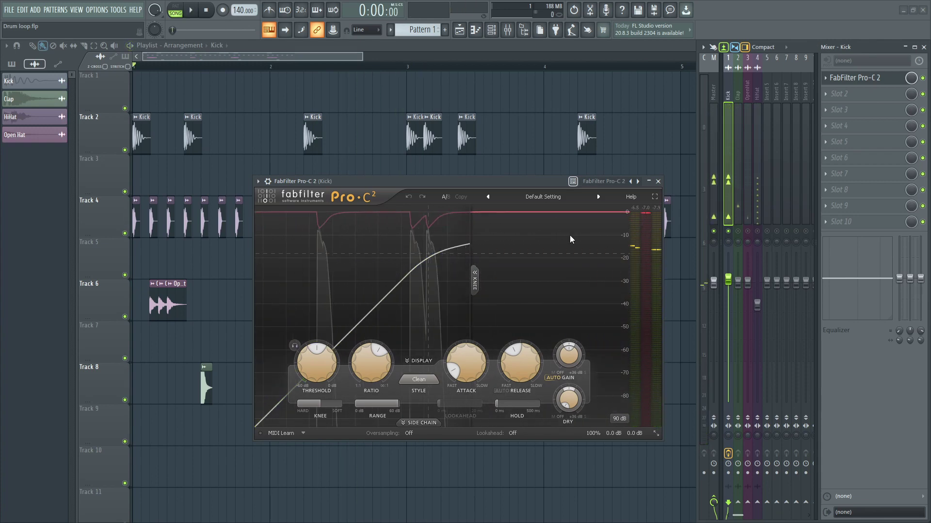
pyautogui.press('space')
pyautogui.press('space')
# Set the kick compressor to a threshold of about -31 dB, a hard knee and a 5.24:1 ratio during playback.
pyautogui.moveTo(322, 358)
pyautogui.mouseDown()
pyautogui.moveTo(325, 383)
pyautogui.moveTo(318, 363)
pyautogui.mouseUp()
pyautogui.press('space')
pyautogui.scroll(-5, 315, 361)
pyautogui.scroll(5, 382, 345)
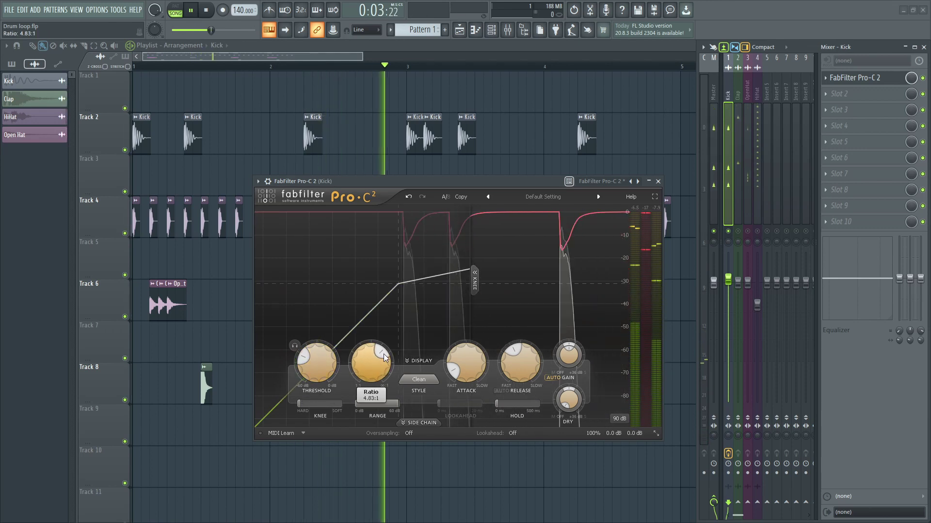
pyautogui.scroll(-2, 383, 345)
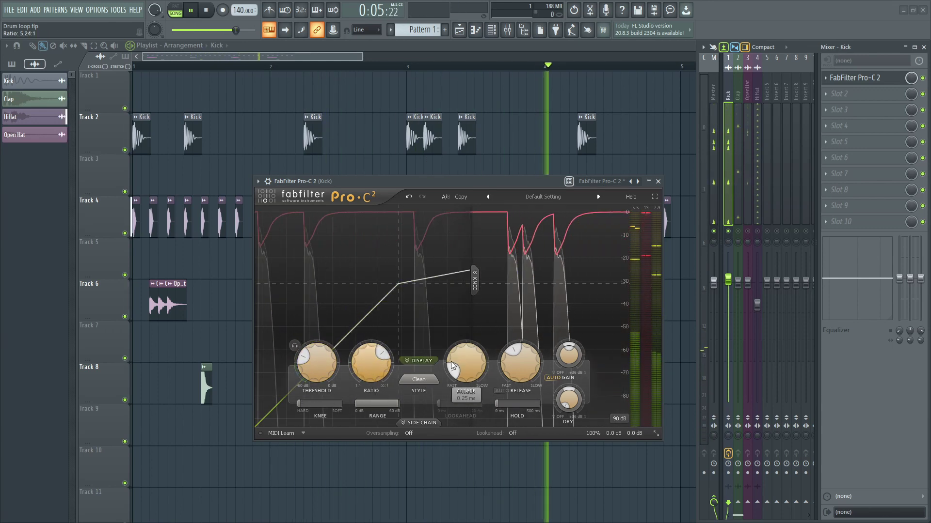
pyautogui.press('space')
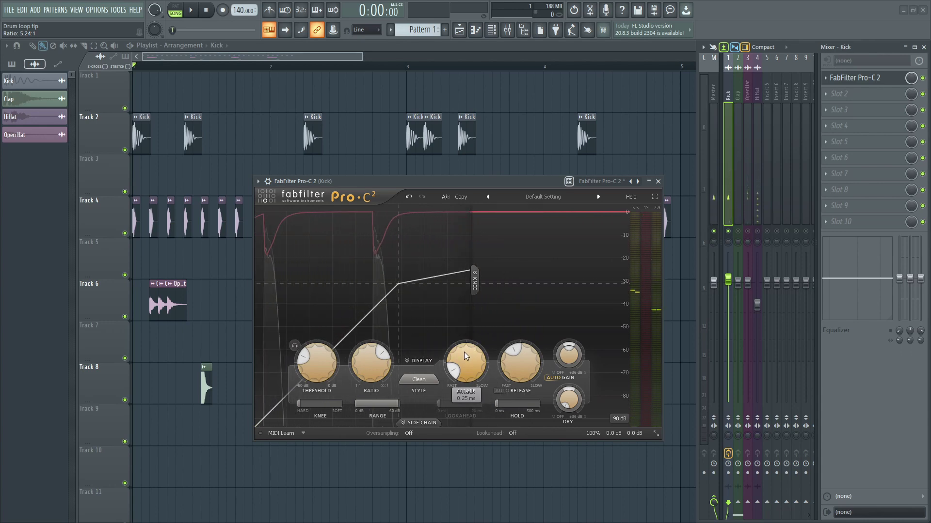
# Set the kick compressor's attack to its fastest value.
pyautogui.scroll(-2, 464, 359)
pyautogui.scroll(-1, 465, 378)
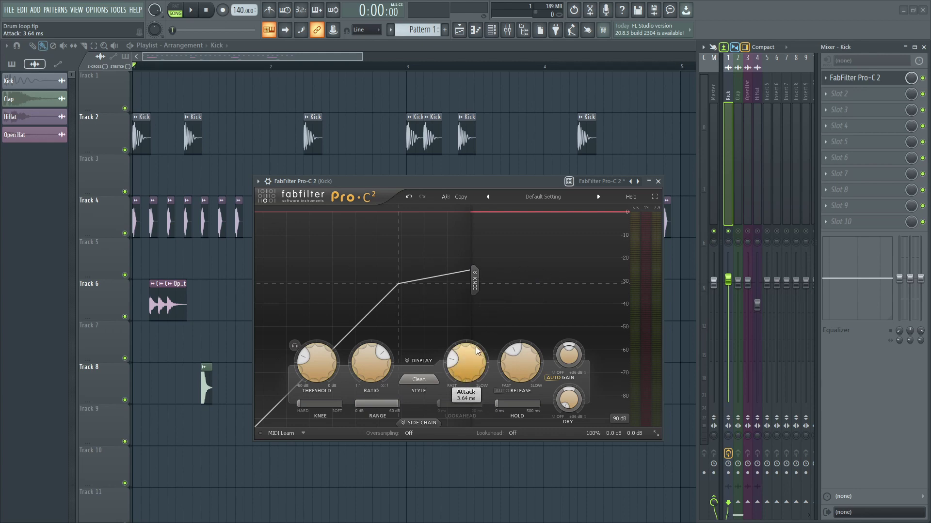
pyautogui.moveTo(456, 361); pyautogui.dragTo(463, 427)
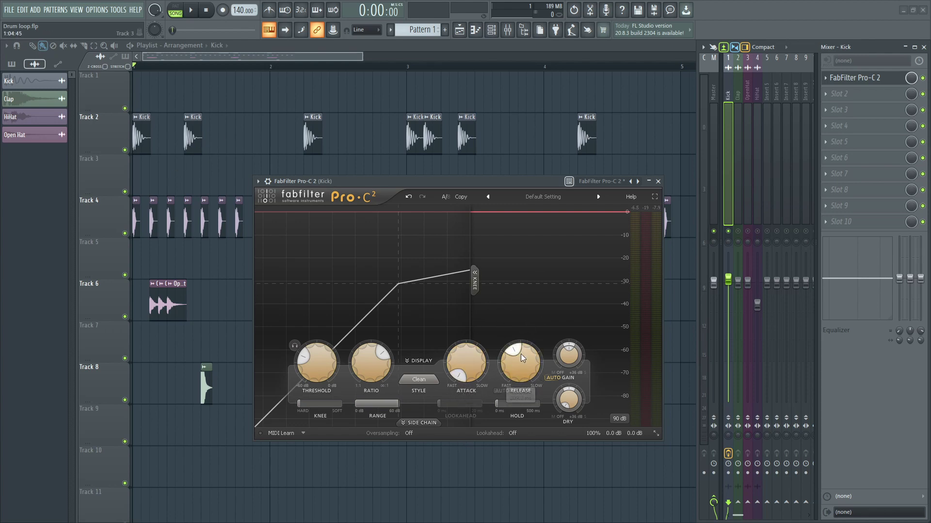
# Try a 10.0 ms release on the playing kick, settle on 208.7 ms and stop playback.
pyautogui.press('space')
pyautogui.moveTo(522, 357); pyautogui.dragTo(508, 450)
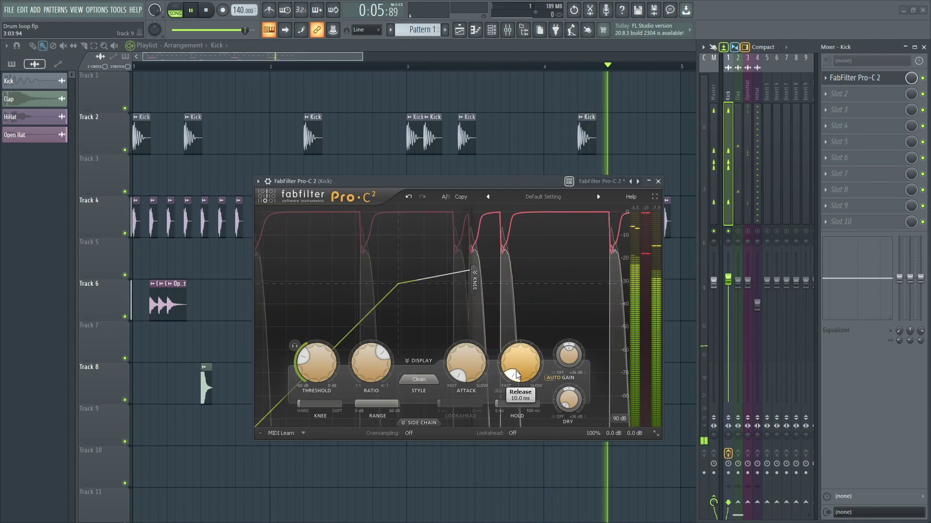
pyautogui.moveTo(517, 375)
pyautogui.mouseDown()
pyautogui.moveTo(515, 322)
pyautogui.moveTo(519, 369)
pyautogui.mouseUp()
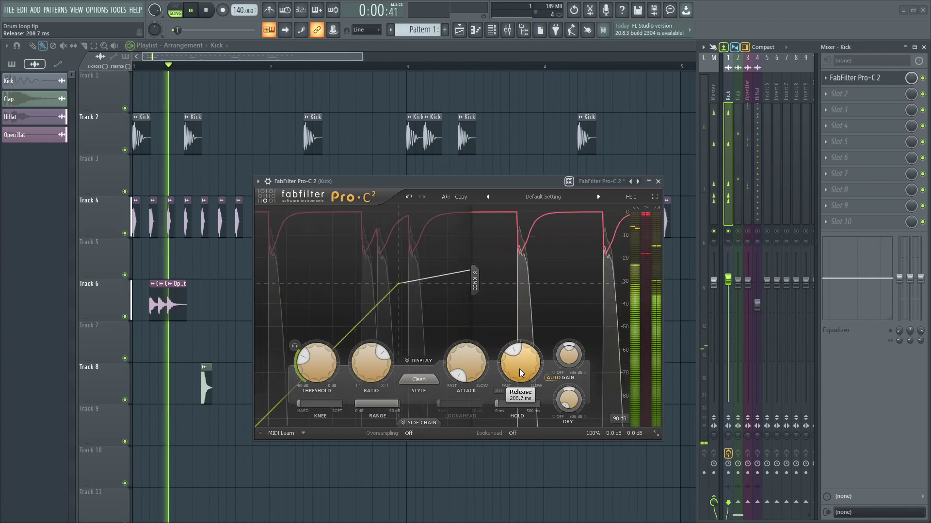
pyautogui.press('space')
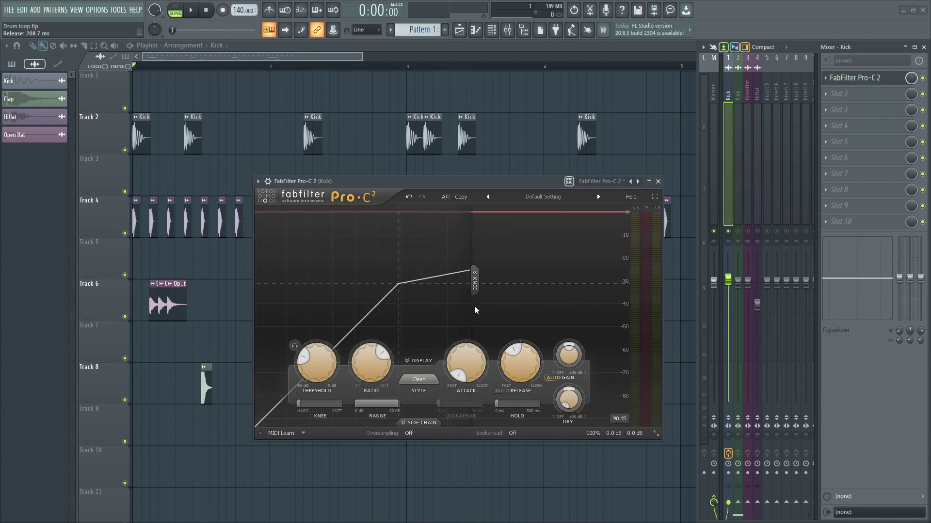
# Set the kick compressor's ratio to 3.85:1 during playback, then stop the loop.
pyautogui.moveTo(370, 364)
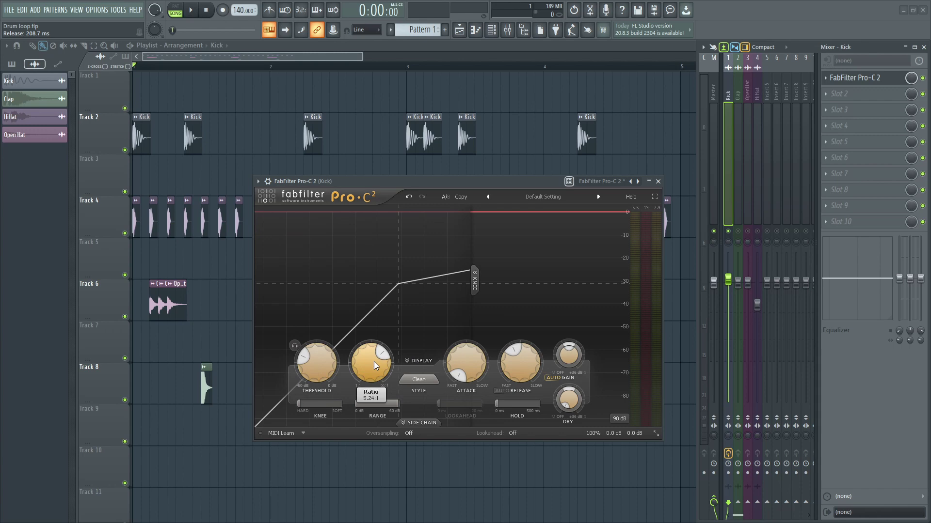
pyautogui.press('space')
pyautogui.moveTo(373, 361); pyautogui.dragTo(376, 390)
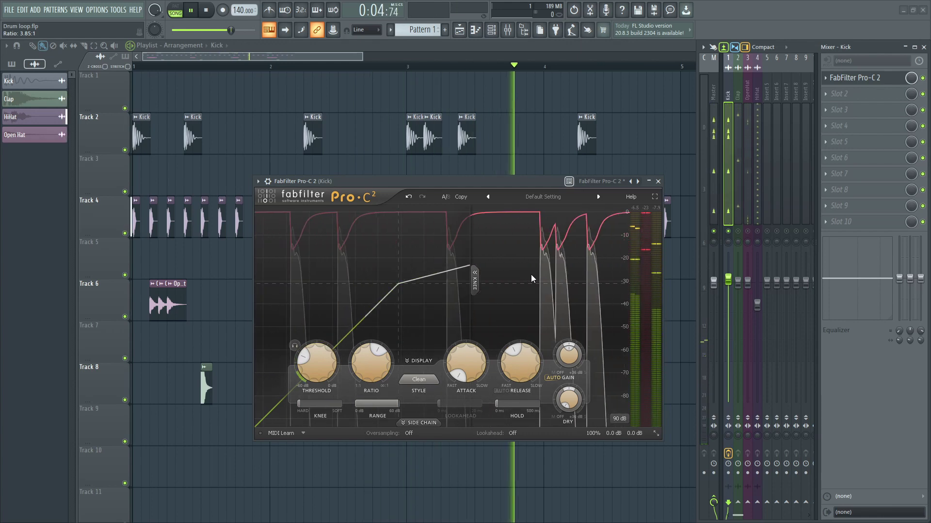
pyautogui.press('space')
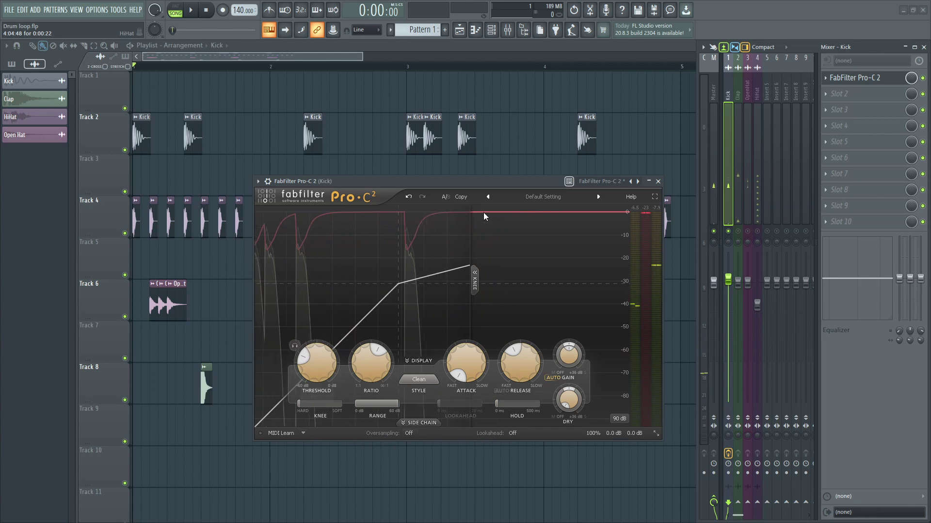
# Play the kick with the compressor bypassed and again with it enabled to compare the sound.
pyautogui.click(922, 78)
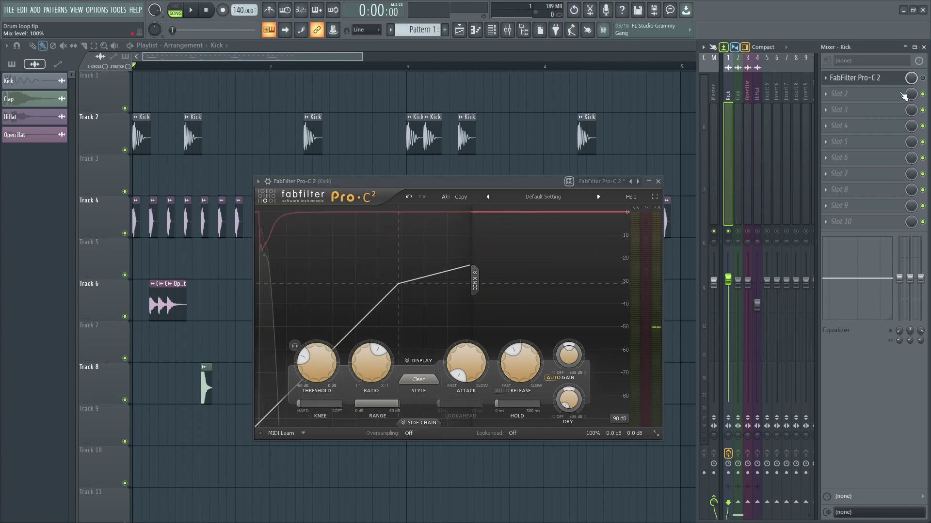
pyautogui.press('space')
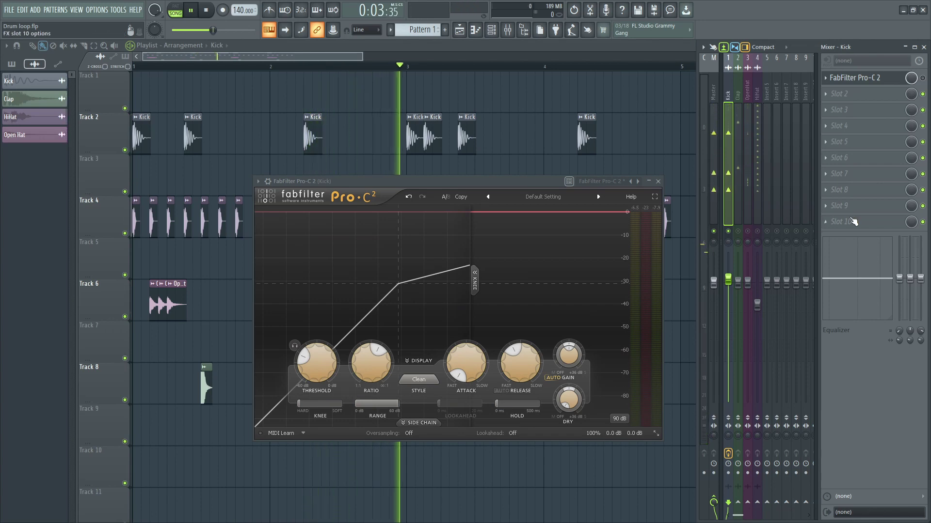
pyautogui.press('space')
pyautogui.press('space')
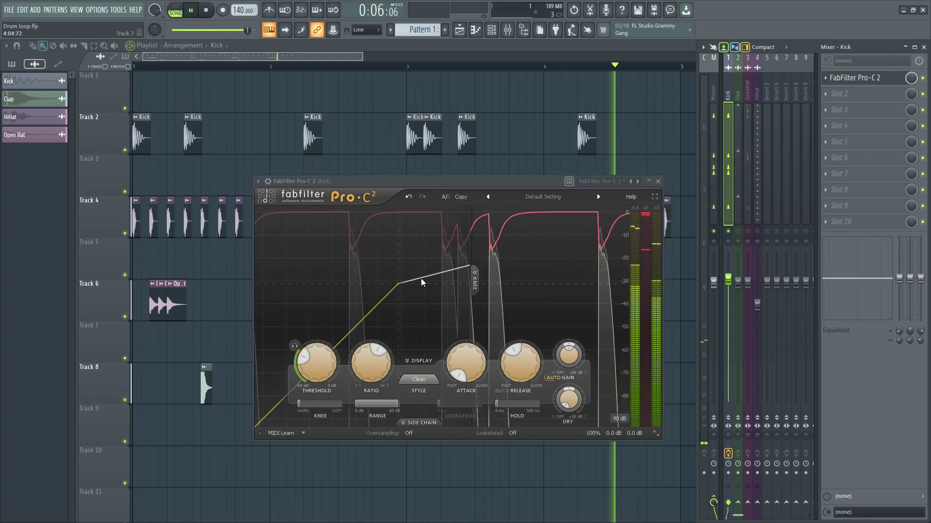
# Set the kick compressor's wet gain to +7.03 dB during playback, close the plugin and stop playback.
pyautogui.moveTo(570, 356); pyautogui.dragTo(569, 380)
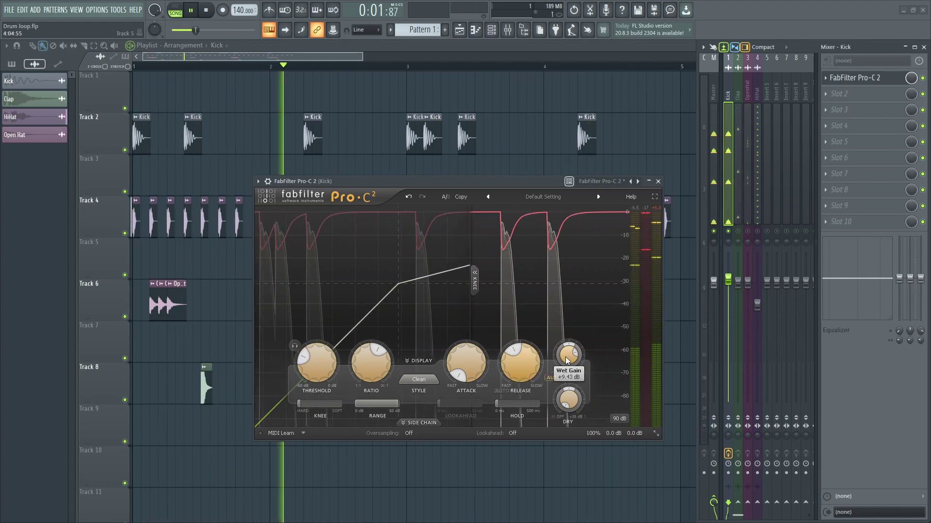
pyautogui.moveTo(567, 368); pyautogui.dragTo(566, 349)
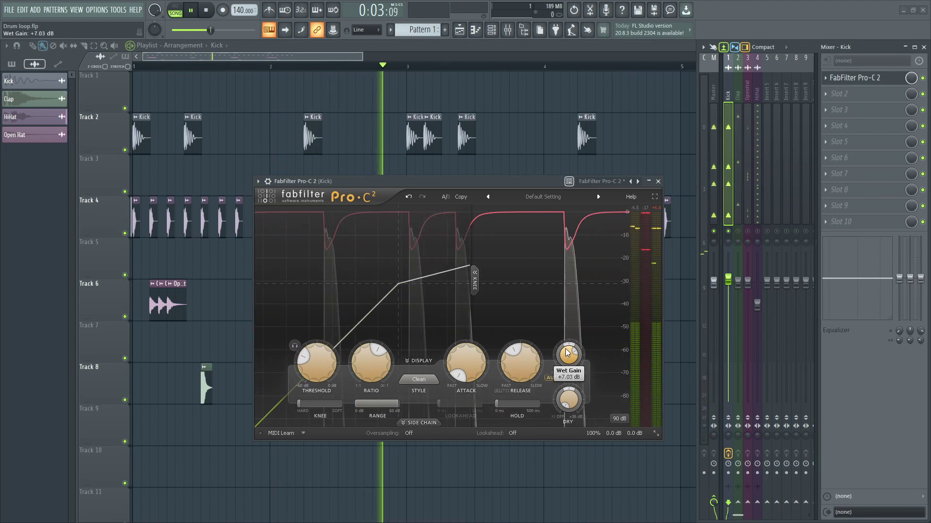
pyautogui.click(658, 182)
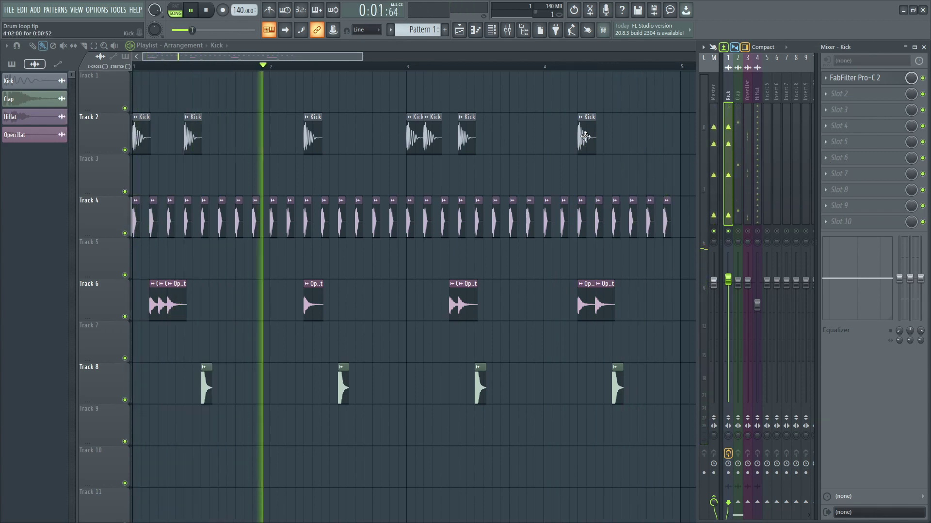
pyautogui.press('space')
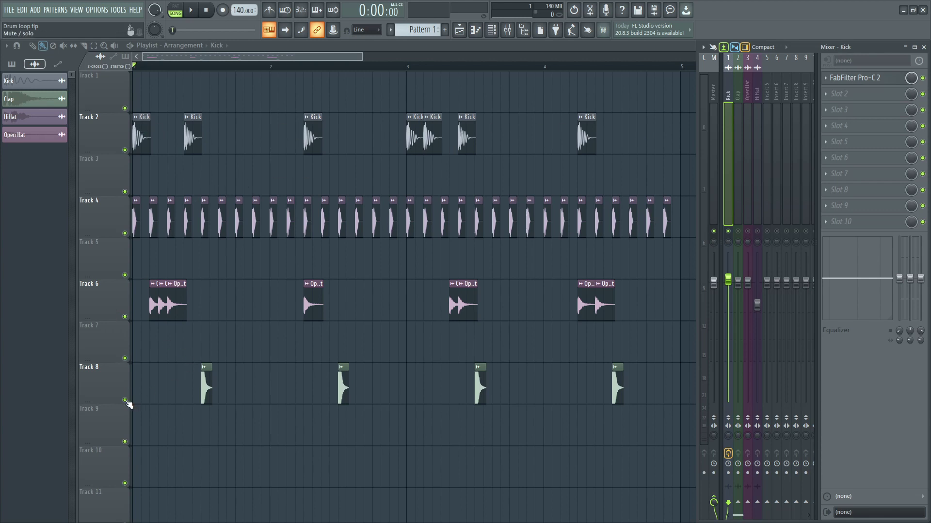
# Solo the Clap mixer track and load FabFilter Pro-C 2 in its first effect slot while the loop plays.
pyautogui.click(740, 203)
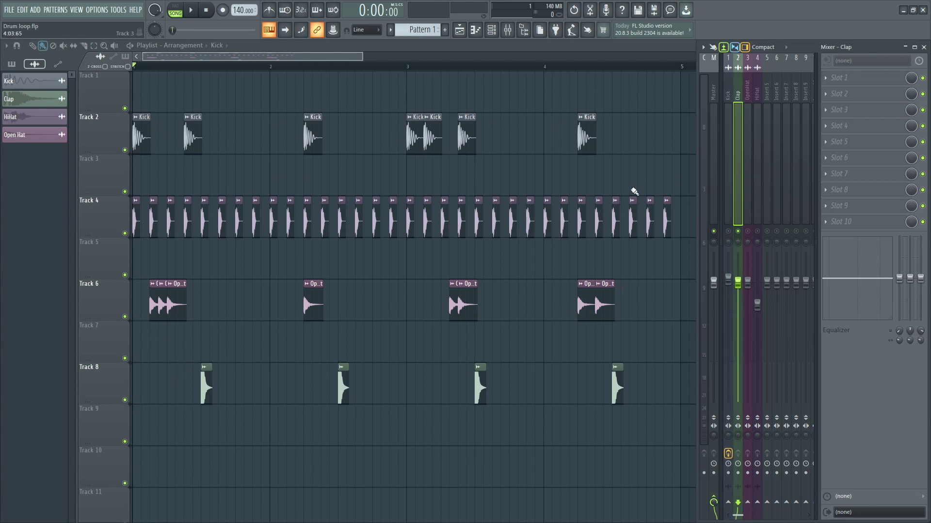
pyautogui.press('space')
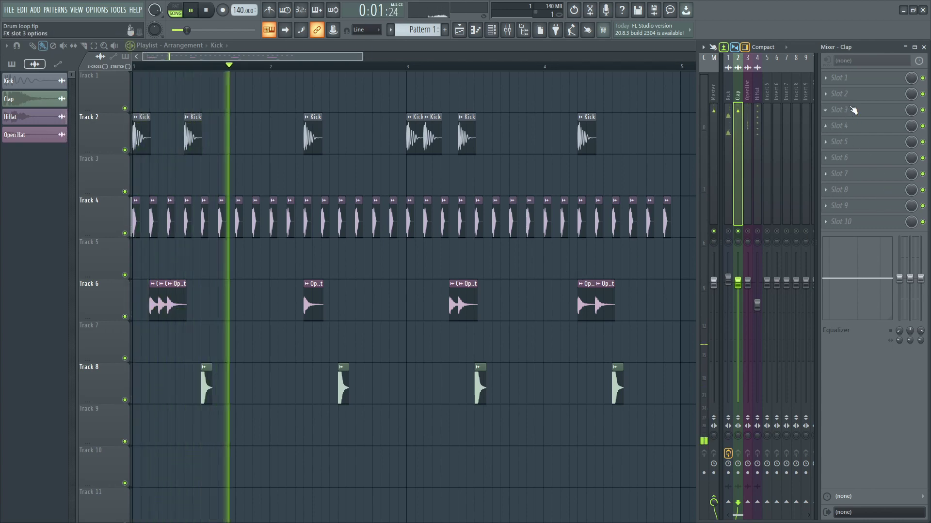
pyautogui.click(835, 78)
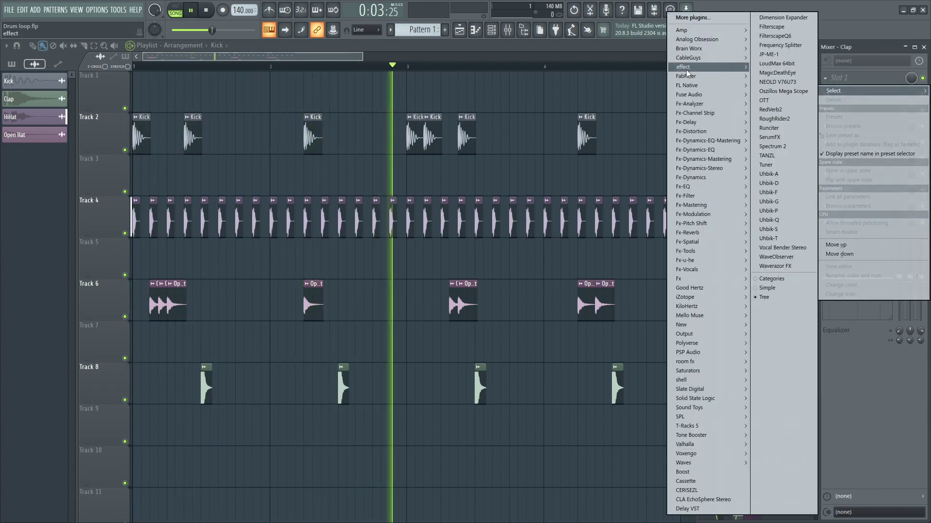
pyautogui.moveTo(693, 76)
pyautogui.click(621, 85)
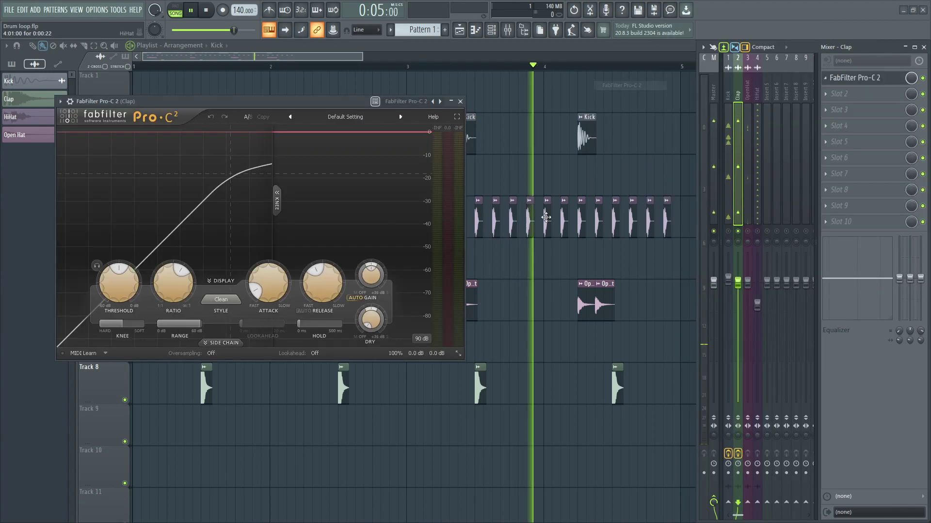
pyautogui.moveTo(333, 104); pyautogui.dragTo(568, 164)
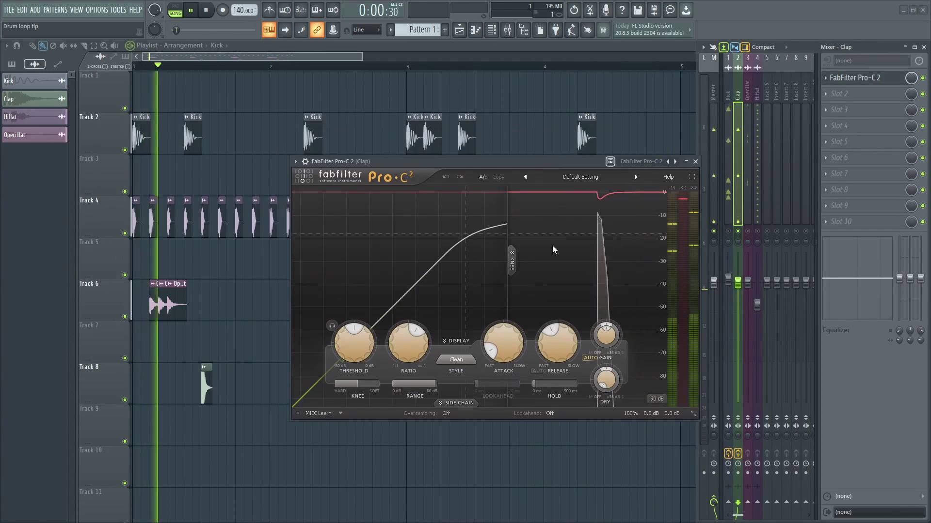
# Stop playback and set the clap compressor's attack to 0.005 ms.
pyautogui.press('space')
pyautogui.moveTo(502, 362)
pyautogui.mouseDown()
pyautogui.moveTo(502, 381)
pyautogui.moveTo(496, 369)
pyautogui.mouseUp()
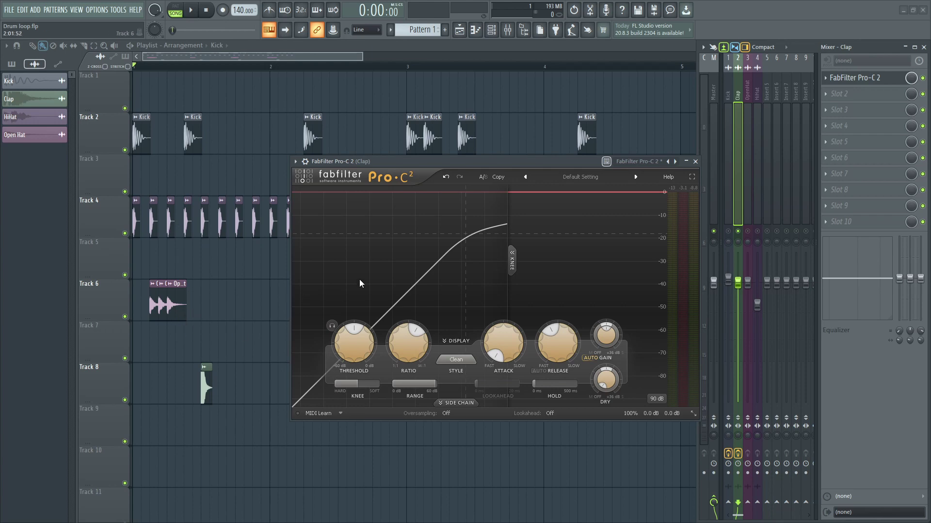
pyautogui.moveTo(482, 165)
pyautogui.mouseDown()
pyautogui.moveTo(448, 154)
pyautogui.moveTo(465, 169)
pyautogui.mouseUp()
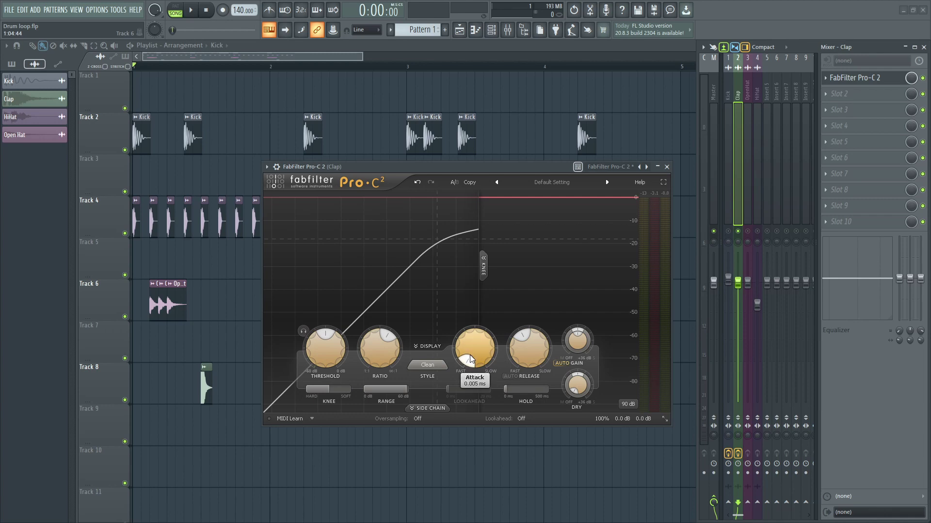
# Lower the clap compressor's threshold to -25.63 dB during playback and close the plugin.
pyautogui.press('space')
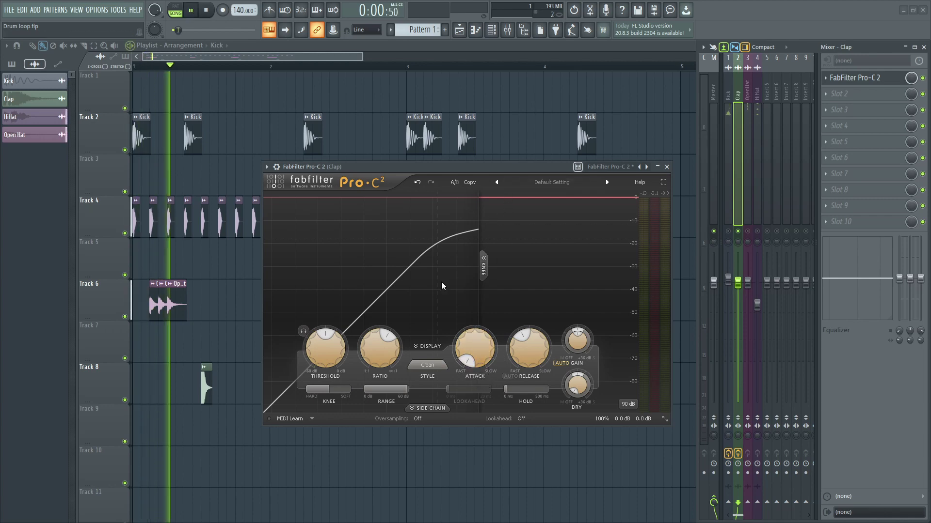
pyautogui.moveTo(326, 348); pyautogui.dragTo(325, 357)
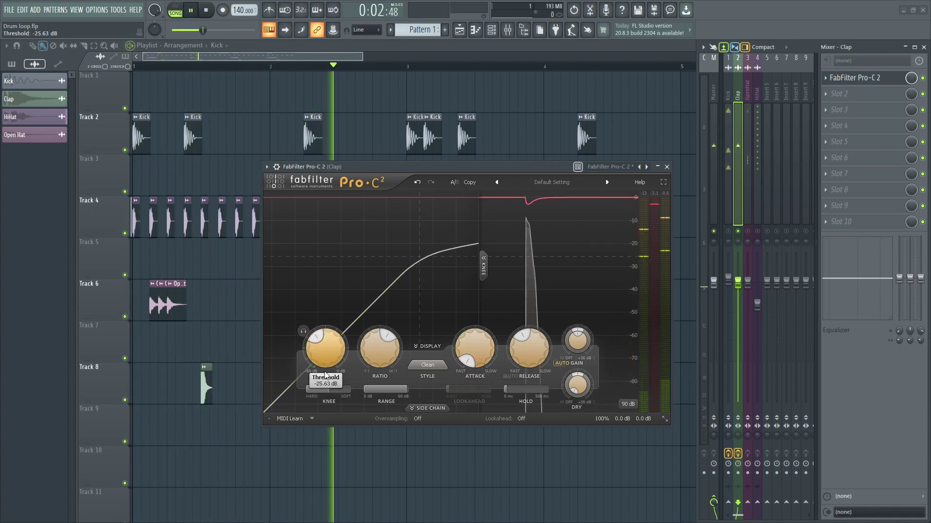
pyautogui.click(667, 167)
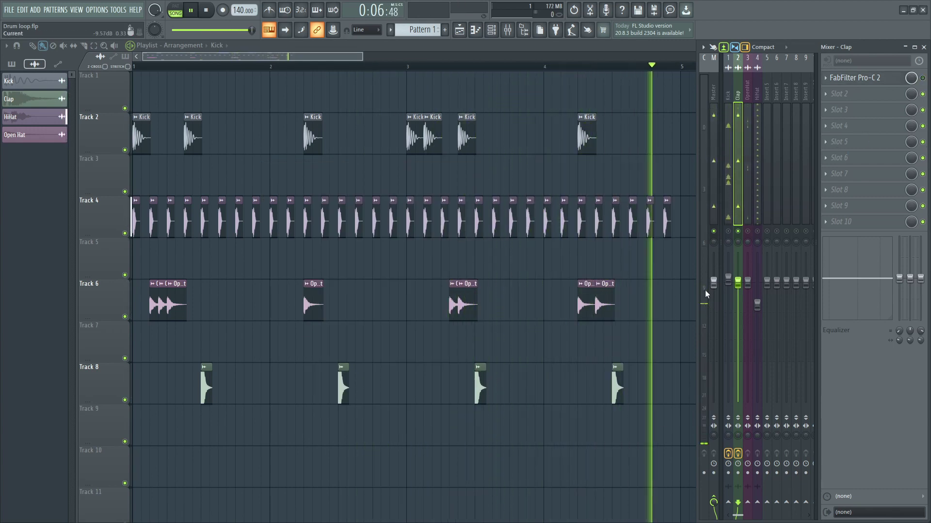
# Stop playback, reopen FabFilter Pro-C 2 on the Clap mixer track and lower its threshold to -29.84 dB.
pyautogui.click(704, 257)
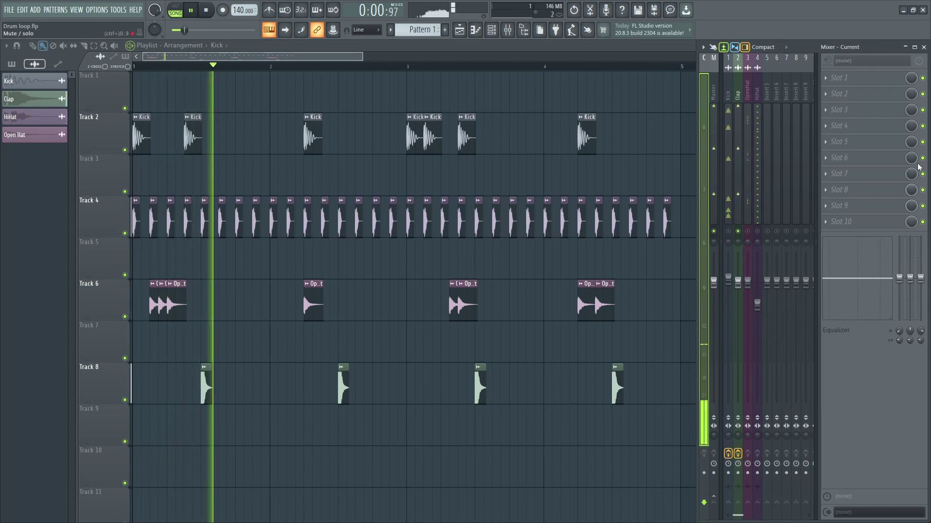
pyautogui.press('space')
pyautogui.click(739, 106)
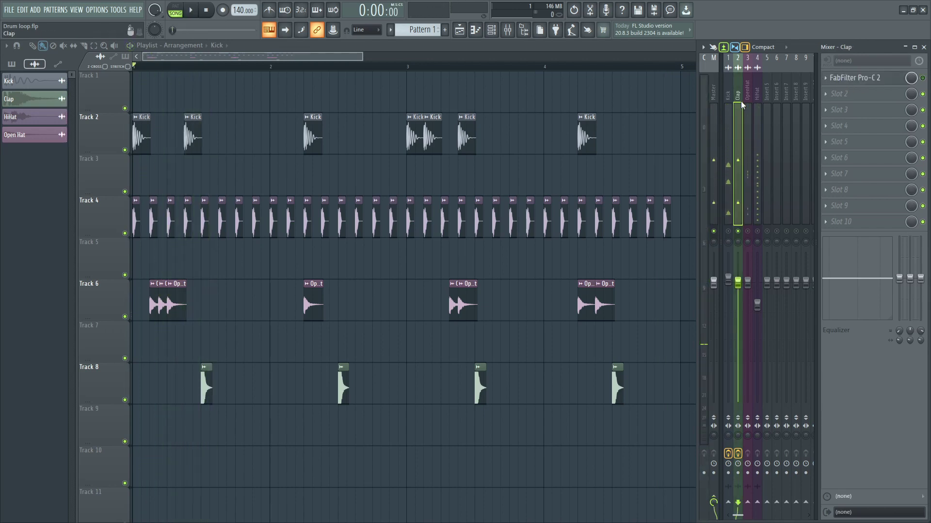
pyautogui.click(855, 79)
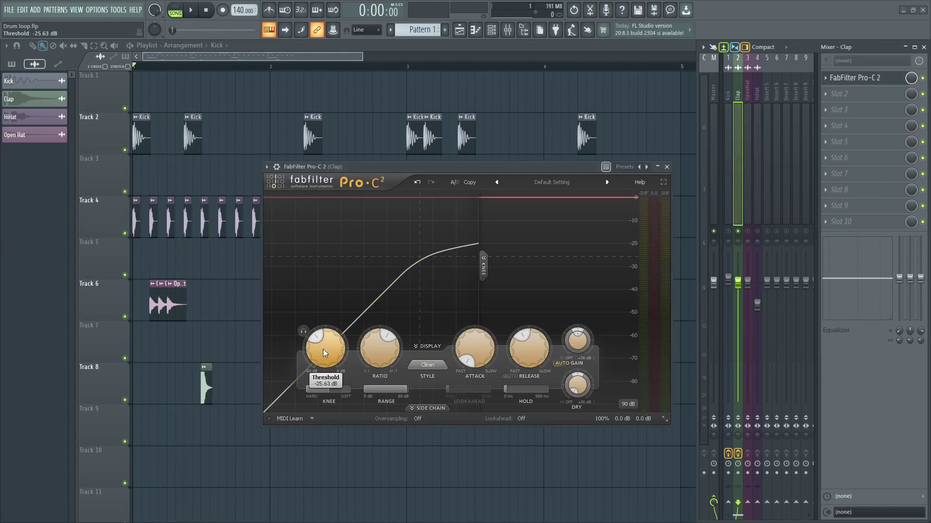
pyautogui.moveTo(323, 349); pyautogui.dragTo(324, 367)
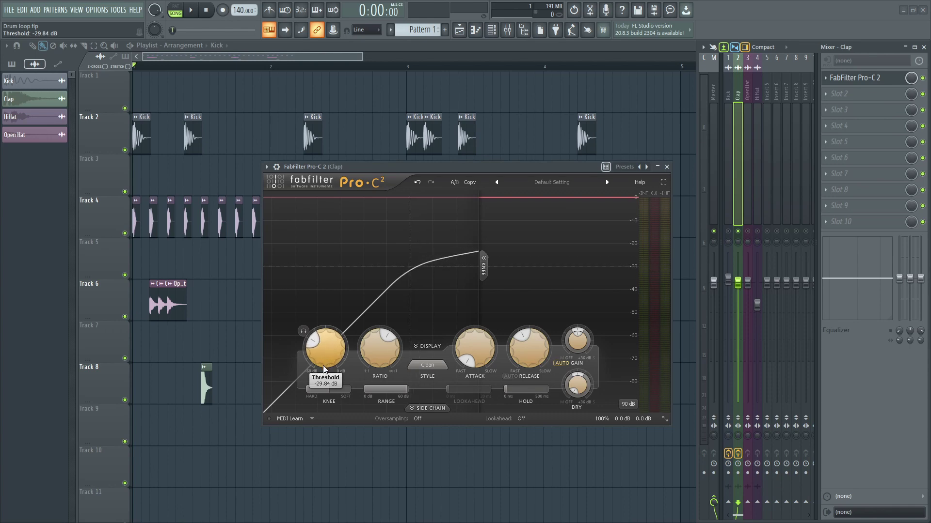
# Play the loop, try a long release on the clap compressor, set the release to 10.0 ms and stop playback.
pyautogui.press('space')
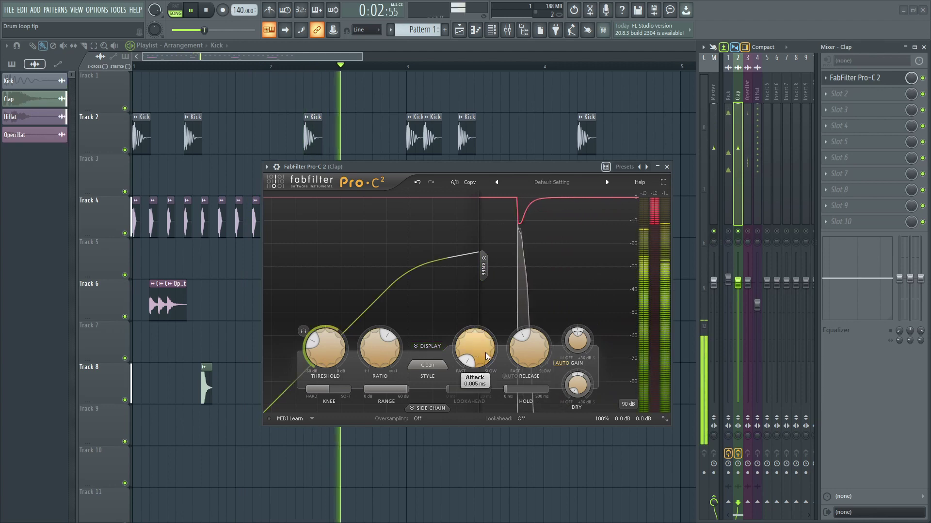
pyautogui.moveTo(534, 347); pyautogui.dragTo(540, 255)
pyautogui.moveTo(537, 341); pyautogui.dragTo(542, 436)
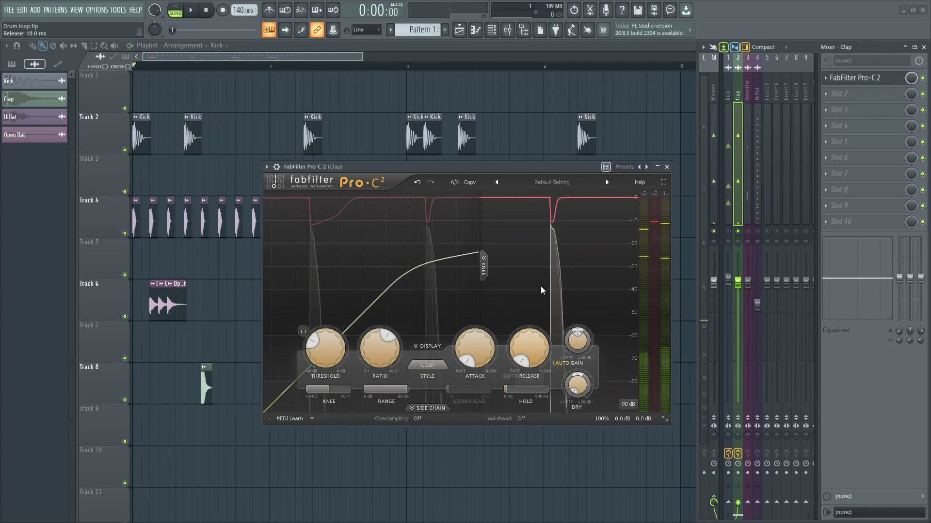
pyautogui.press('space')
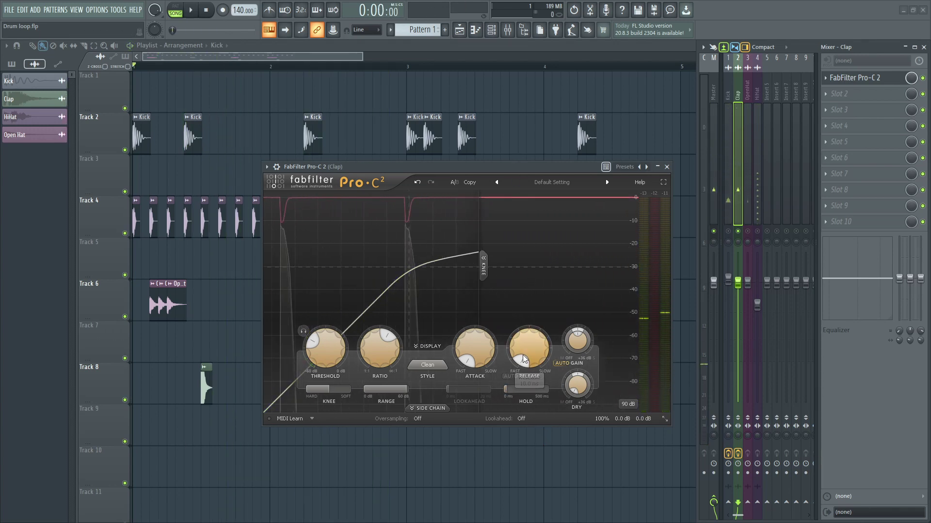
# Raise the clap compressor's release to 135.0 ms while the loop plays.
pyautogui.moveTo(533, 353)
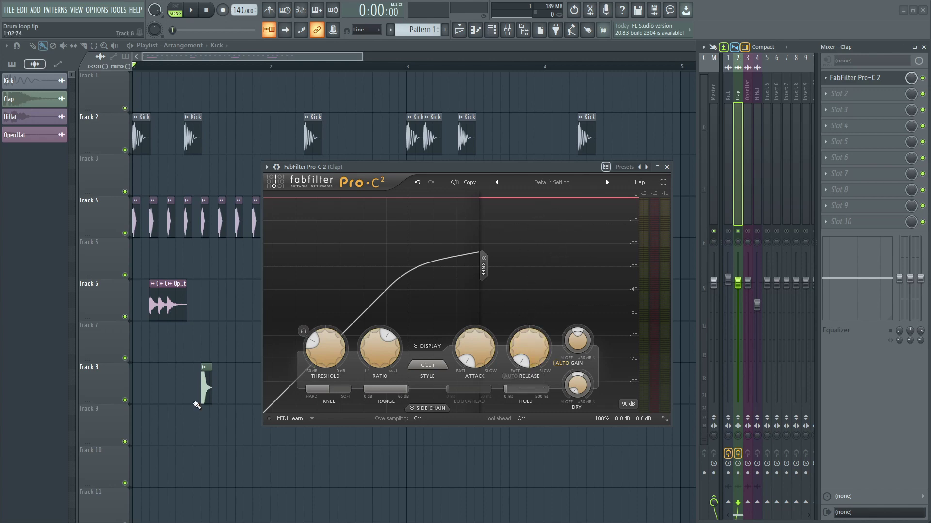
pyautogui.scroll(4, 197, 405)
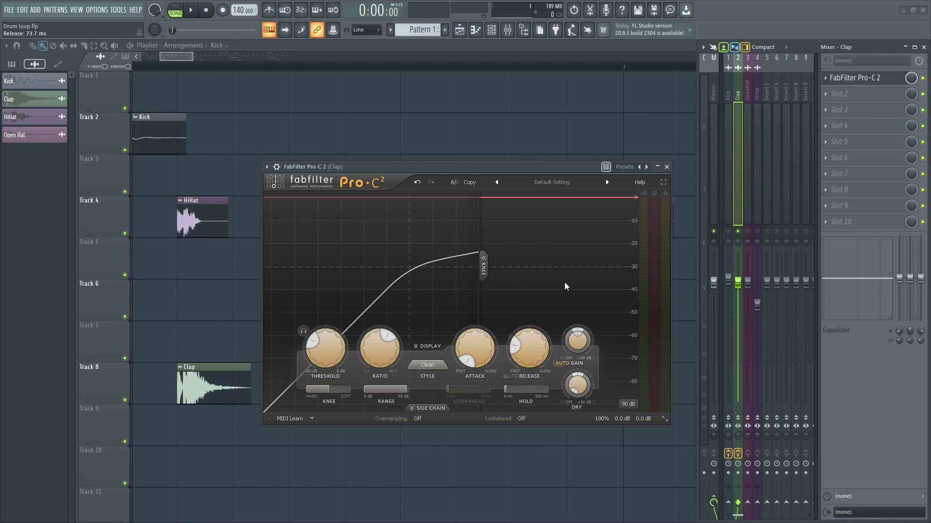
pyautogui.press('space')
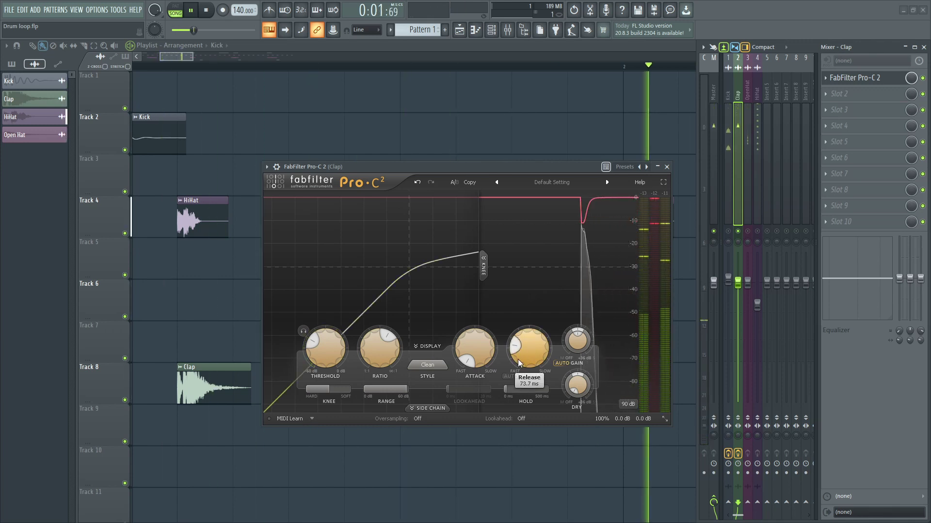
pyautogui.moveTo(518, 359)
pyautogui.mouseDown()
pyautogui.moveTo(527, 339)
pyautogui.moveTo(524, 348)
pyautogui.mouseUp()
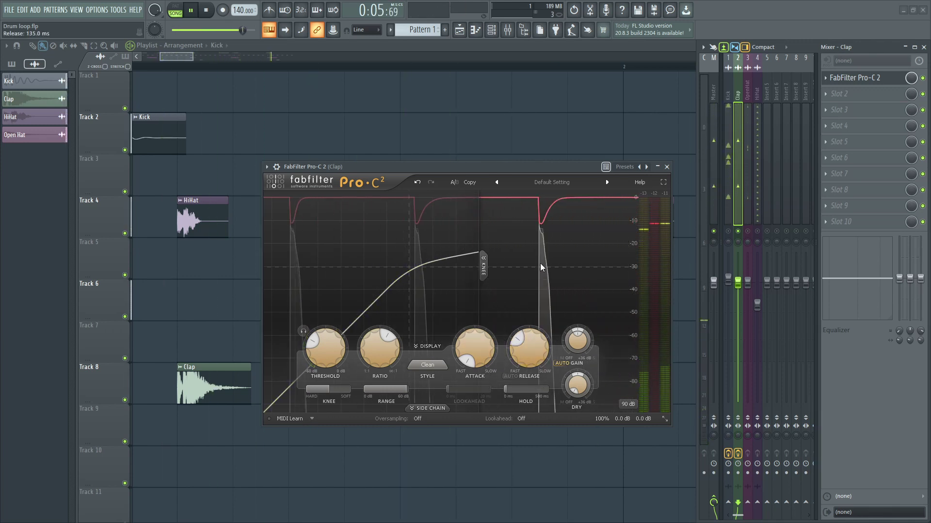
pyautogui.press('space')
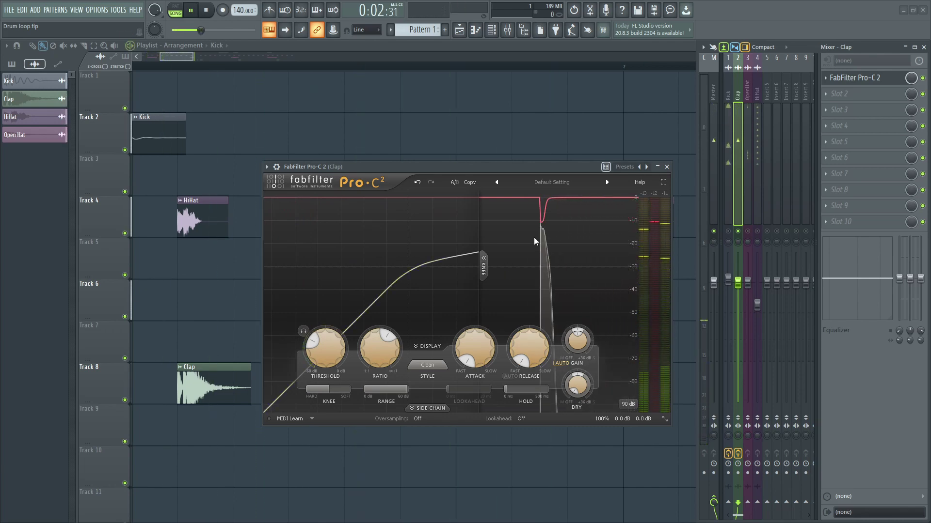
# Stop playback and fine-tune the clap compressor's release to a moderate value just under 102.6 ms.
pyautogui.press('space')
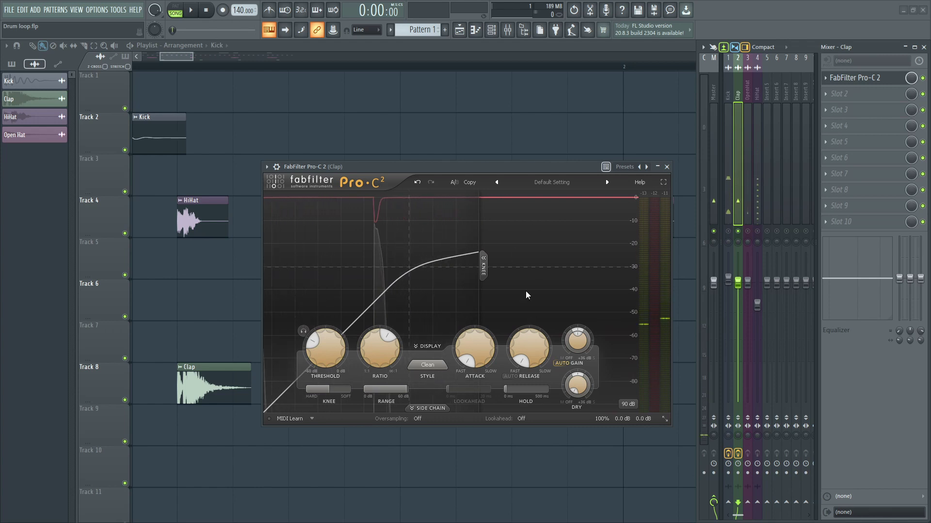
pyautogui.moveTo(529, 362)
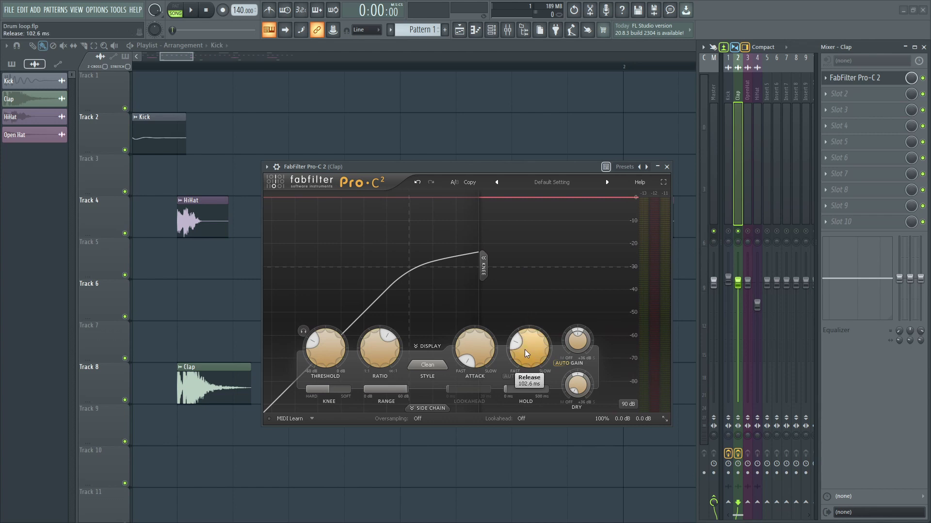
pyautogui.moveTo(525, 350); pyautogui.dragTo(522, 358)
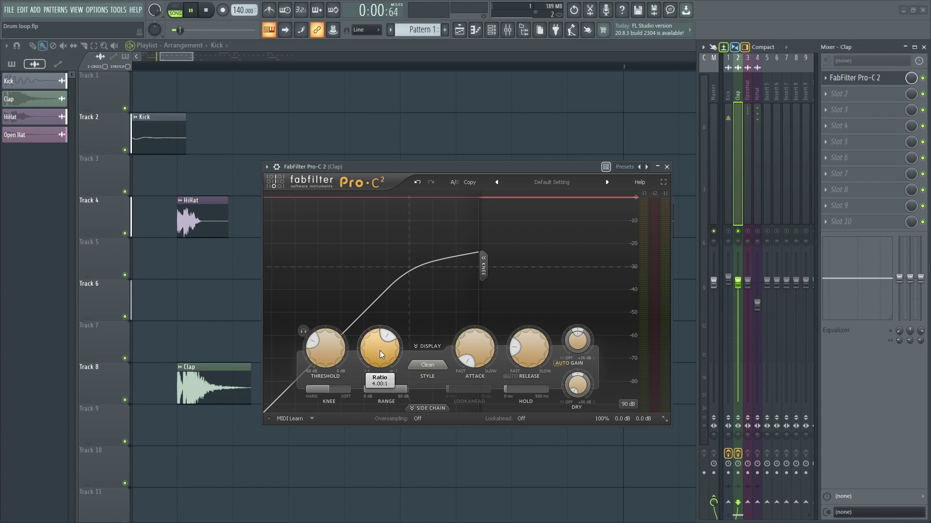
# Set the clap compressor's wet gain to +1.85 dB and its knee to fully hard during playback, then stop and close the plugin.
pyautogui.press('space')
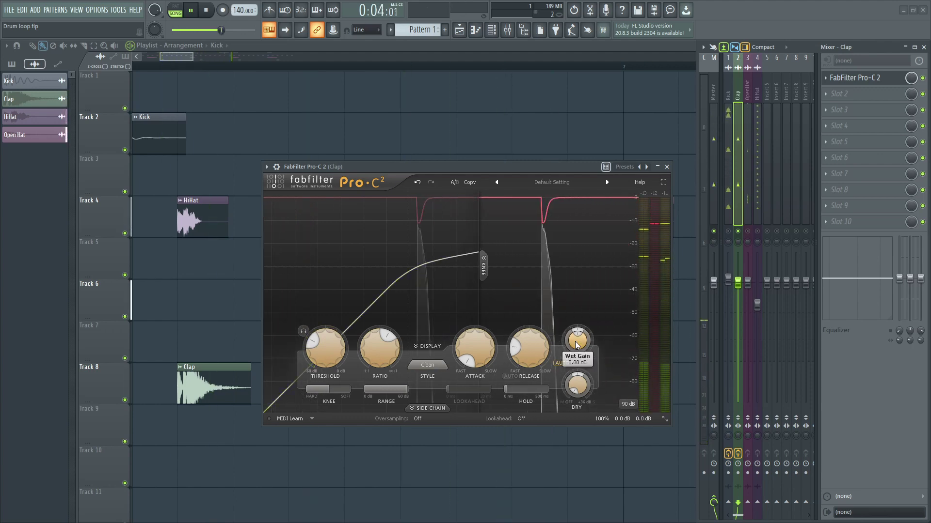
pyautogui.moveTo(577, 346); pyautogui.dragTo(579, 328)
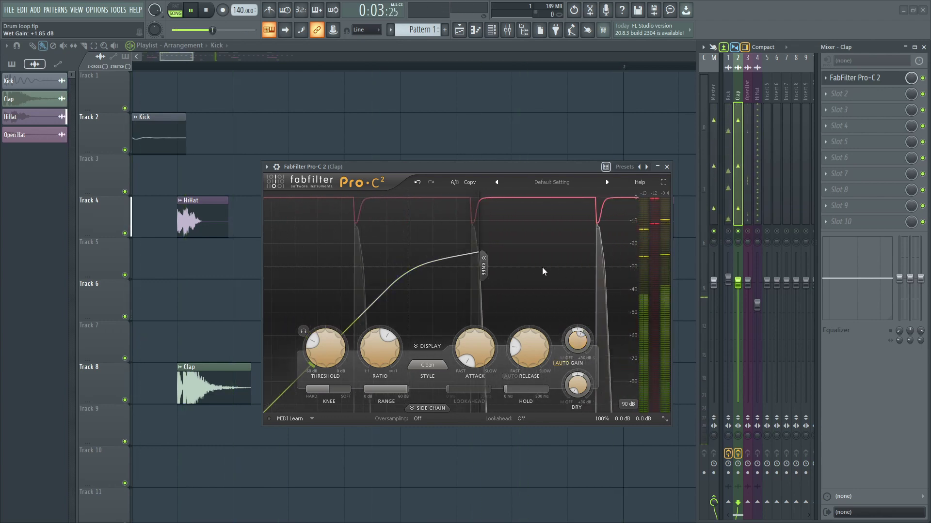
pyautogui.moveTo(329, 389); pyautogui.dragTo(309, 389)
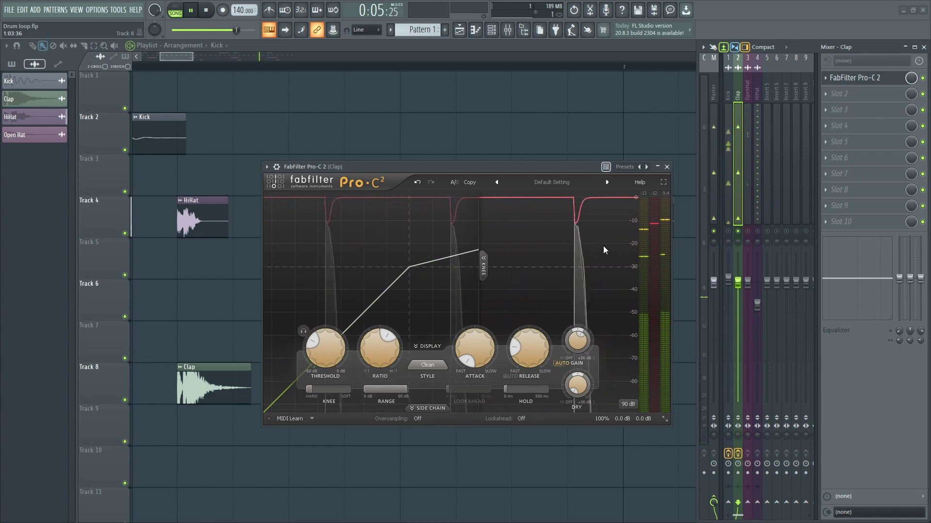
pyautogui.press('space')
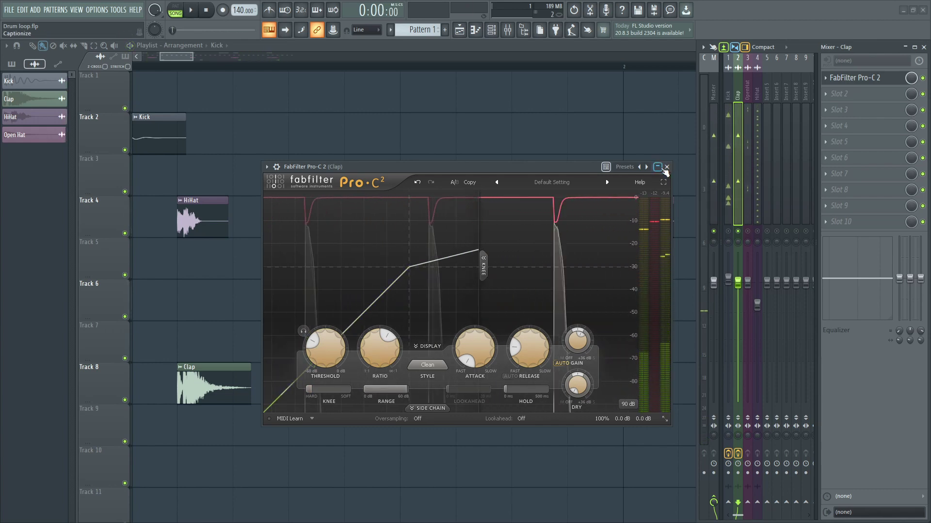
pyautogui.click(663, 169)
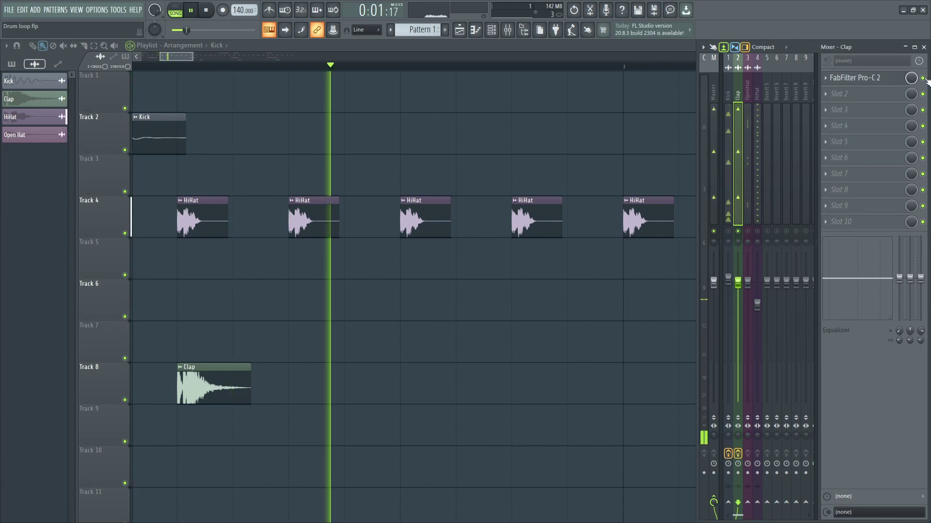
# Solo the OpenHat mixer track and load FabFilter Pro-C 2 in its first effect slot while the loop plays.
pyautogui.press('space')
pyautogui.scroll(-6, 540, 329)
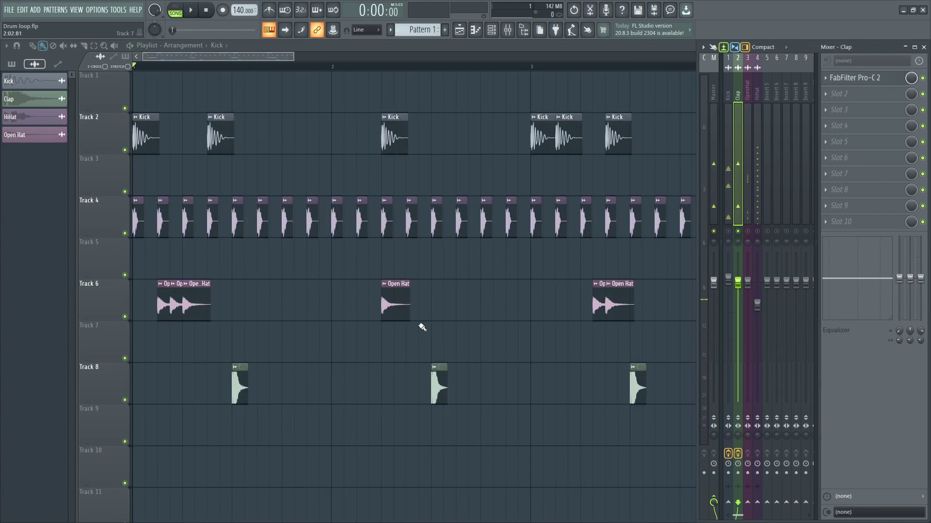
pyautogui.rightClick(748, 232)
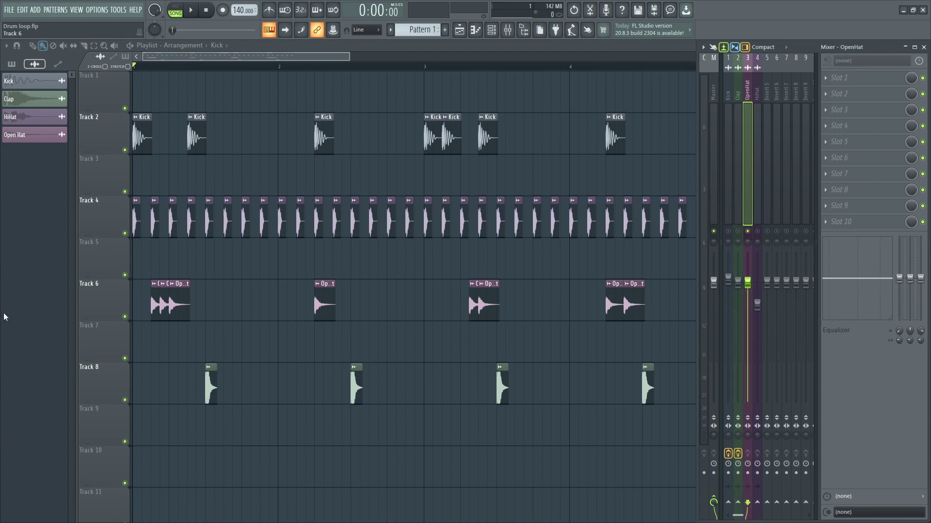
pyautogui.press('space')
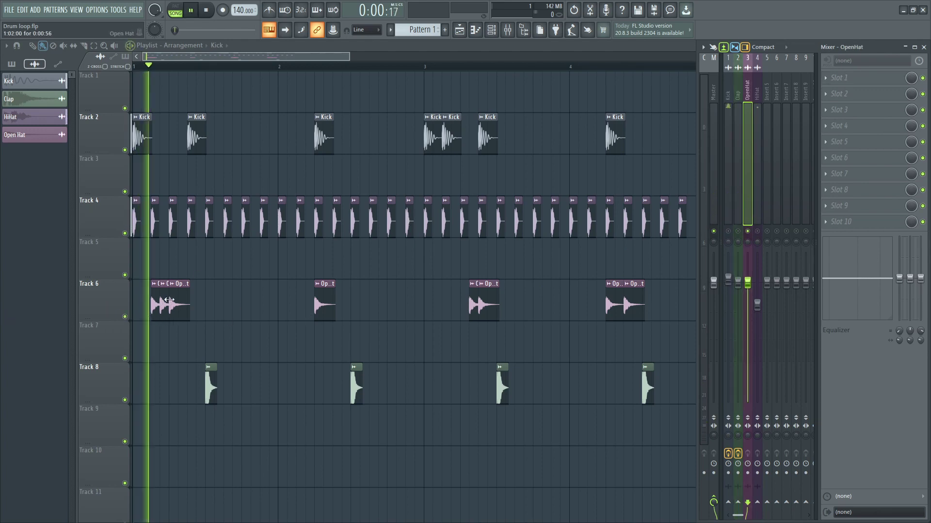
pyautogui.click(837, 86)
pyautogui.moveTo(686, 77)
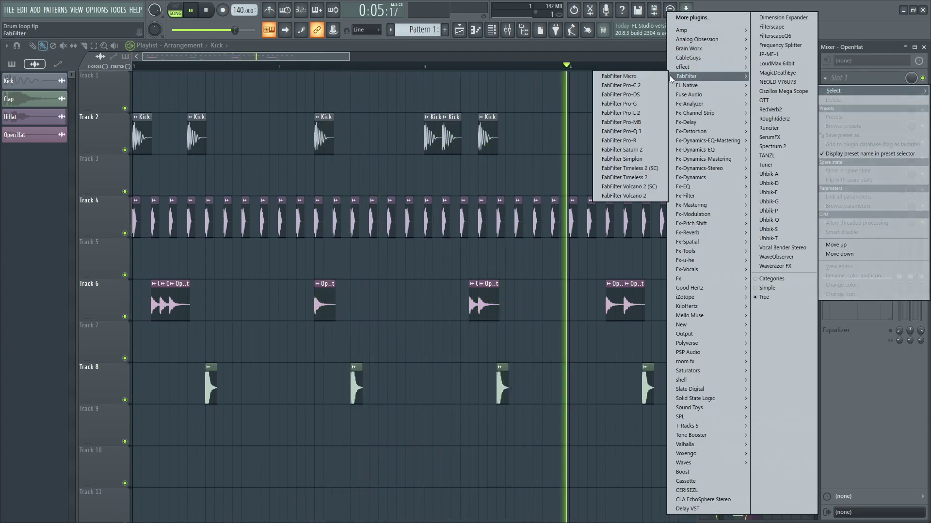
pyautogui.click(639, 87)
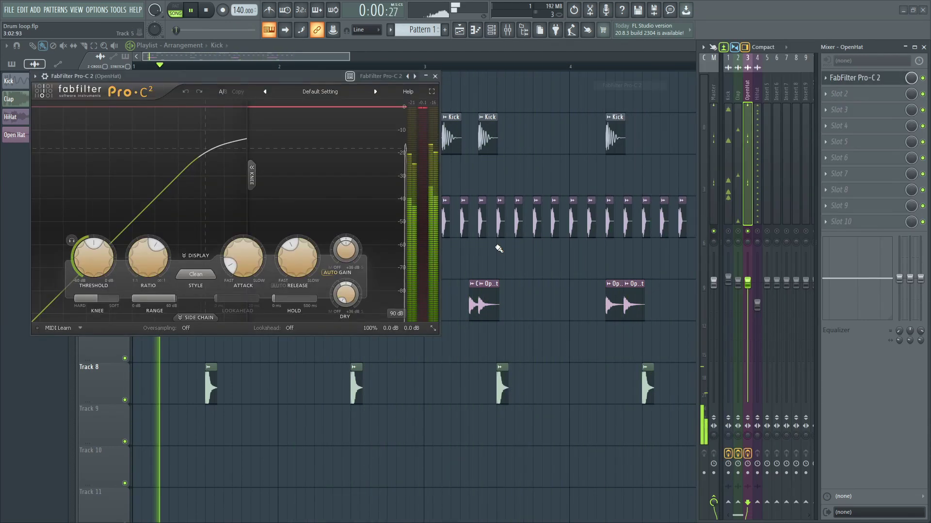
# Lower the open hat compressor's threshold well below its default and set the ratio to 8.88:1 during playback.
pyautogui.moveTo(298, 76); pyautogui.dragTo(535, 192)
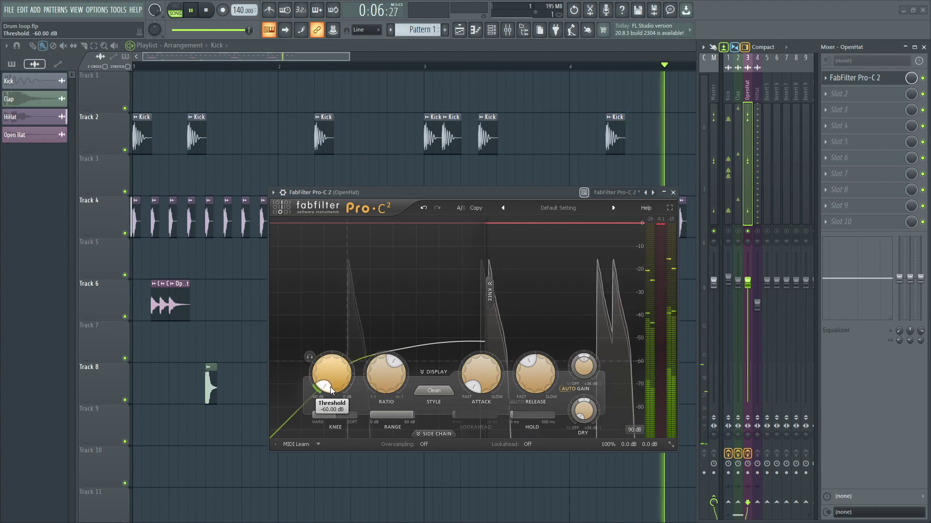
pyautogui.moveTo(330, 382); pyautogui.dragTo(328, 371)
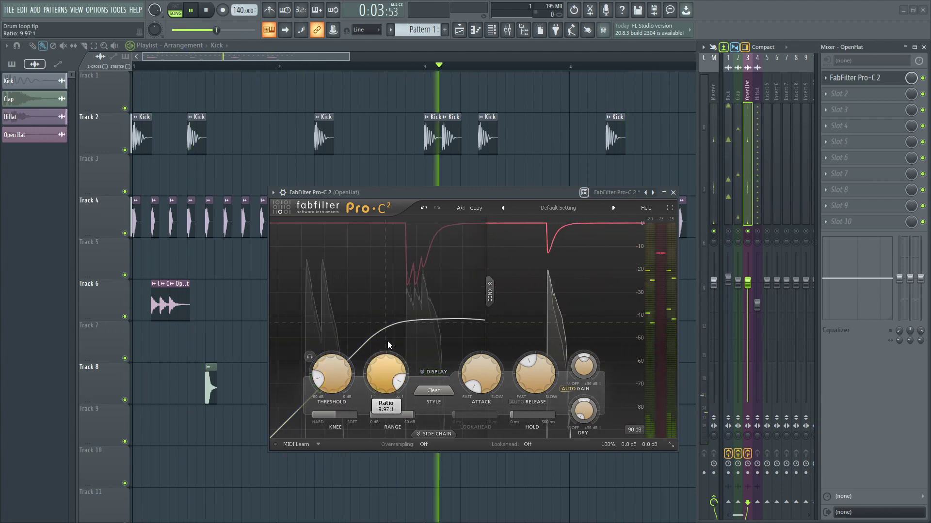
pyautogui.moveTo(386, 370); pyautogui.dragTo(388, 351)
# Lengthen the open hat compressor's release and set its knee to fully hard, with the attack at 0.005 ms.
pyautogui.click(479, 375)
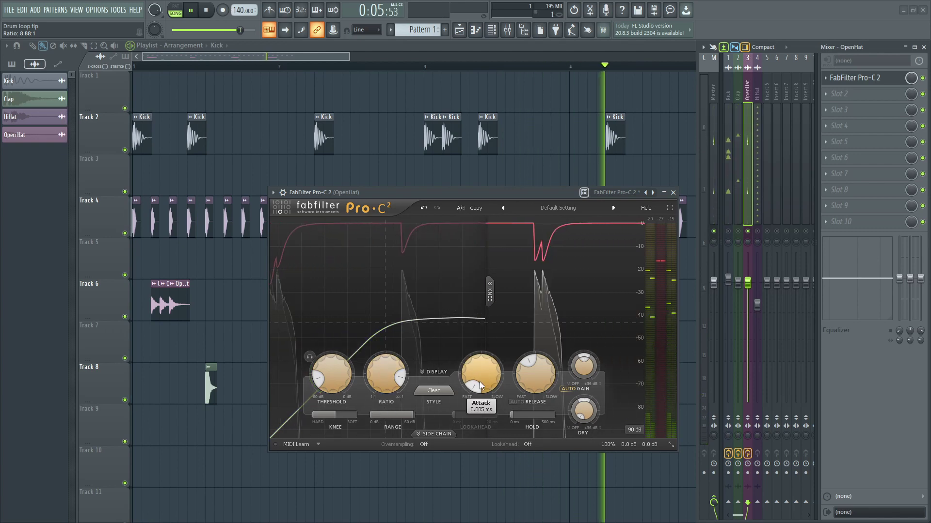
pyautogui.moveTo(479, 374); pyautogui.dragTo(490, 408)
pyautogui.moveTo(535, 376); pyautogui.dragTo(548, 404)
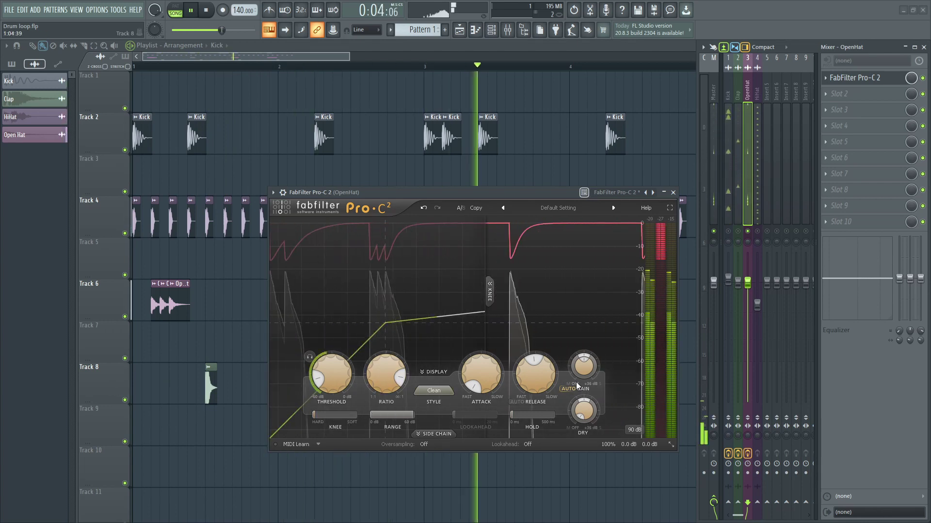
# Try several wet gain levels on the open hat compressor during playback, ending at +1.40 dB.
pyautogui.moveTo(586, 369); pyautogui.dragTo(586, 333)
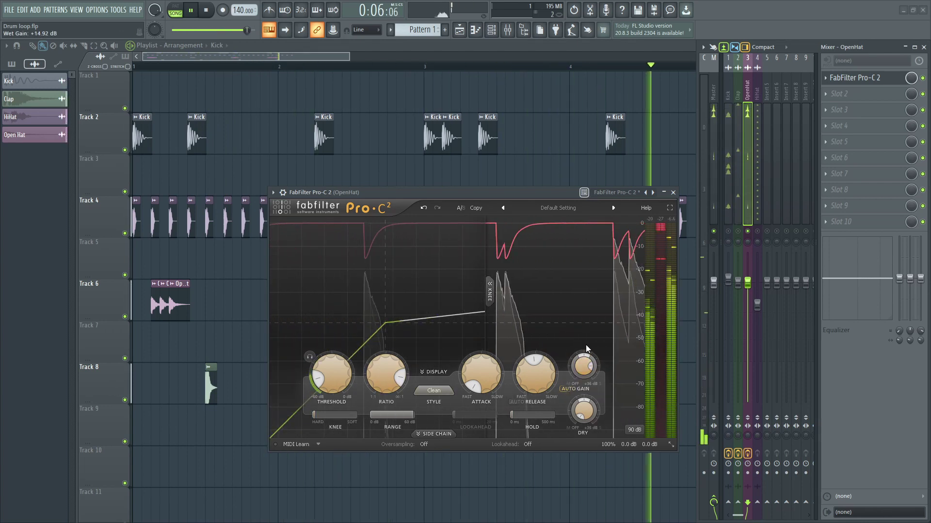
pyautogui.scroll(10, 587, 373)
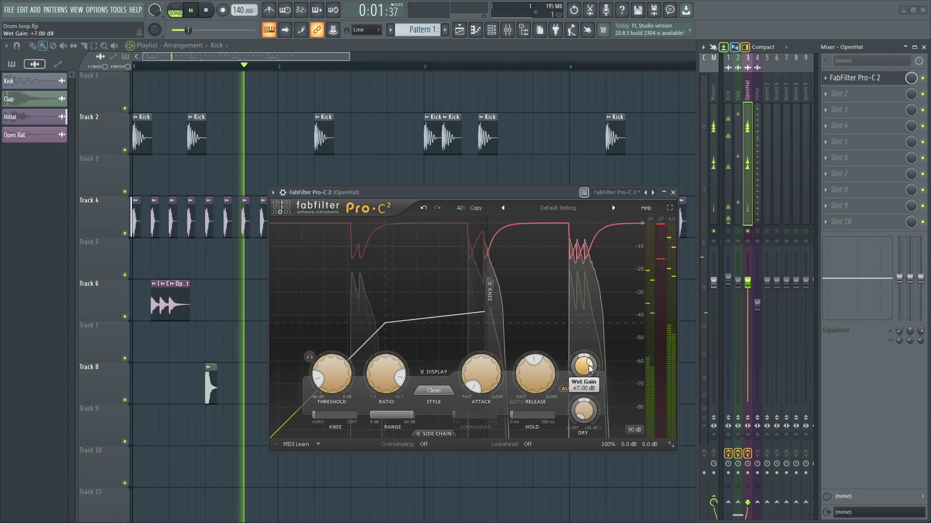
pyautogui.scroll(-17, 586, 369)
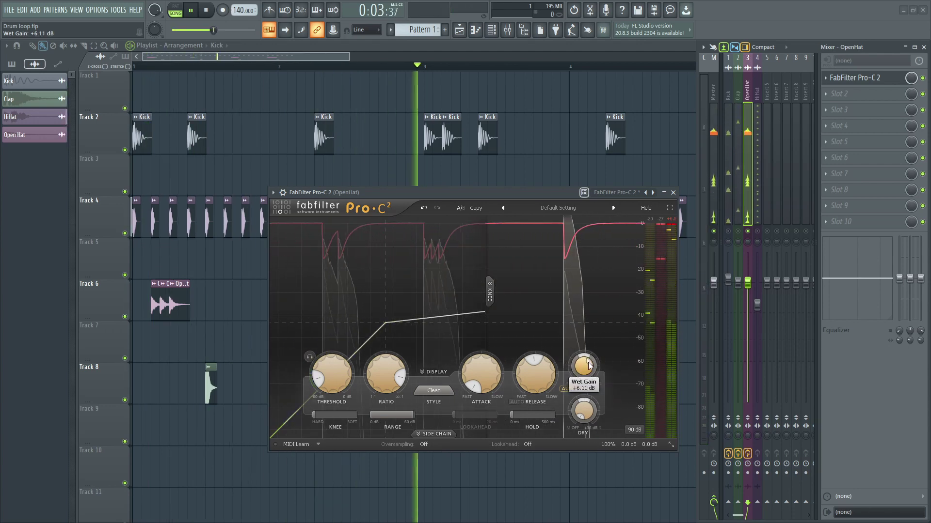
pyautogui.moveTo(584, 357); pyautogui.dragTo(585, 357)
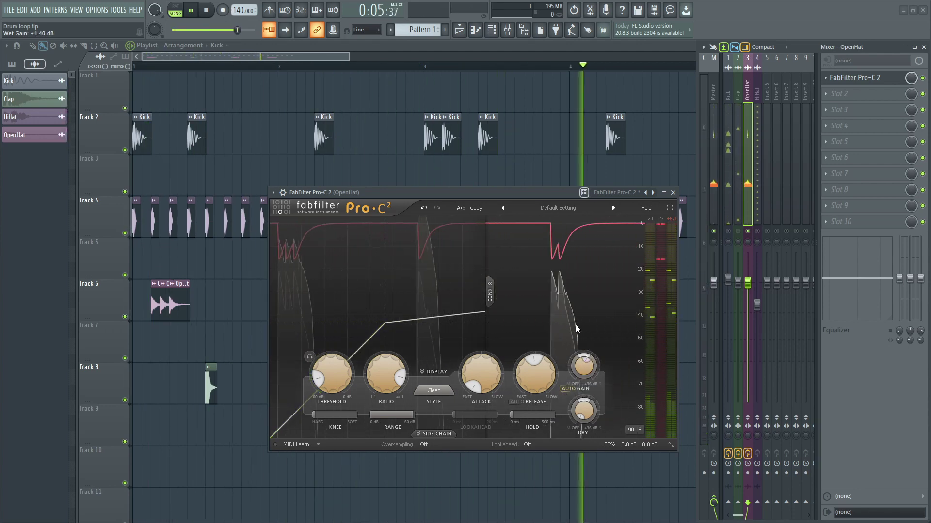
# Set the open hat compressor's attack to 0.85 ms and its wet gain to +4.68 dB.
pyautogui.moveTo(474, 374)
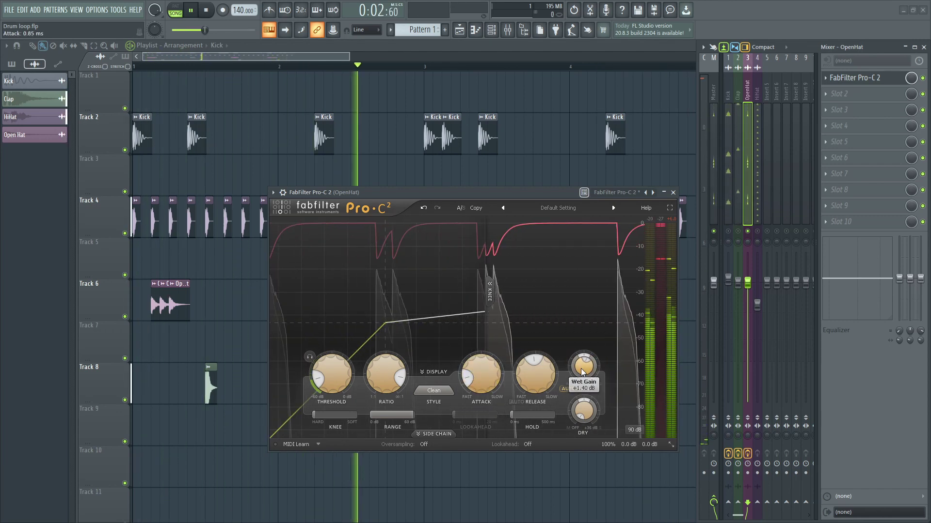
pyautogui.moveTo(584, 368); pyautogui.dragTo(584, 354)
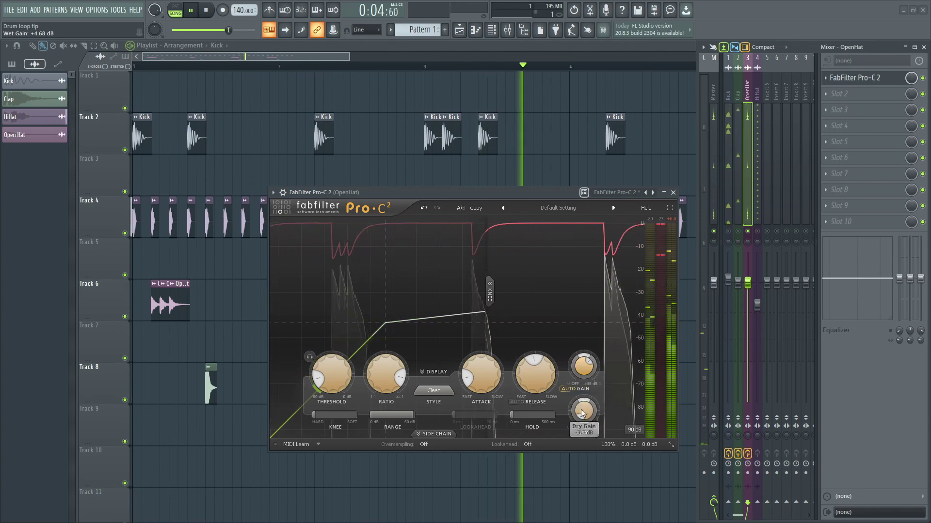
# Blend some dry signal into the open hat compressor and audition the loop with the plugin closed.
pyautogui.moveTo(580, 410); pyautogui.dragTo(578, 370)
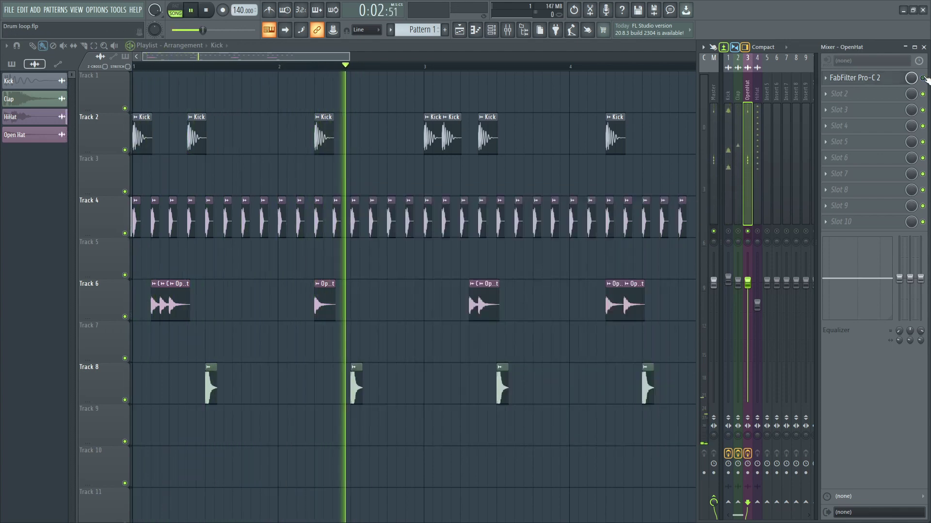
pyautogui.press('space')
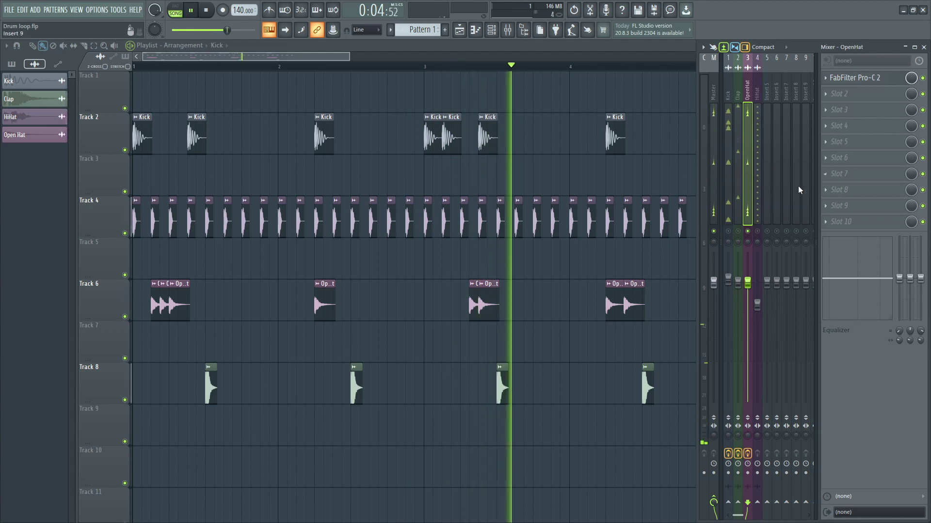
pyautogui.press('space')
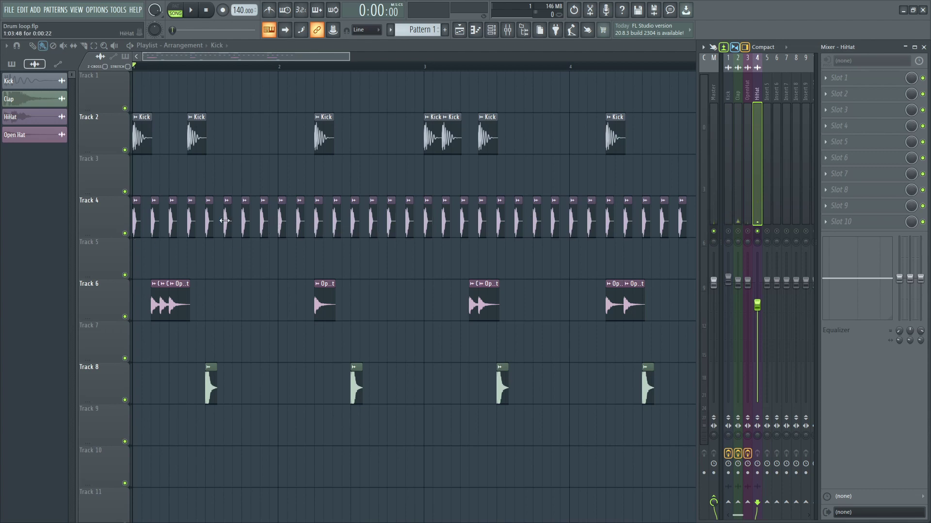
# Load FabFilter Pro-C 2 into the first effect slot of the HiHat mixer track.
pyautogui.press('space')
pyautogui.click(822, 79)
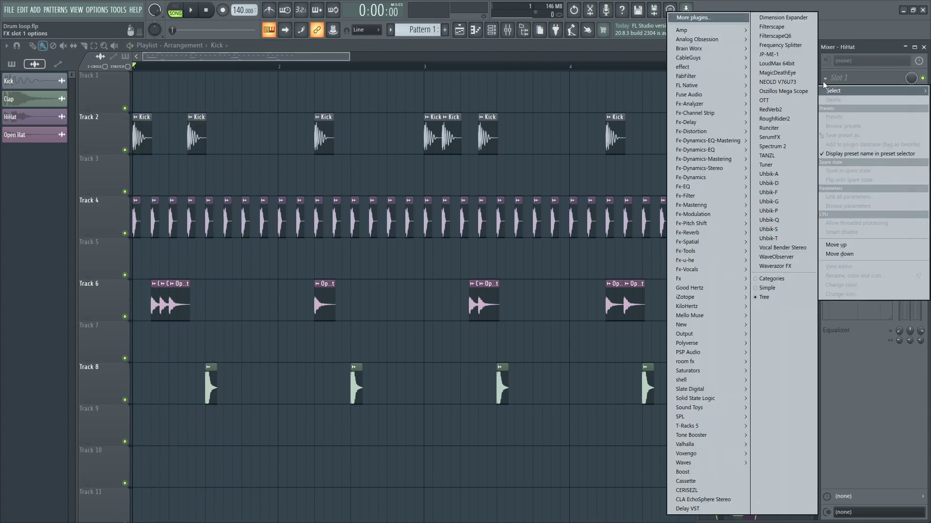
pyautogui.moveTo(701, 76)
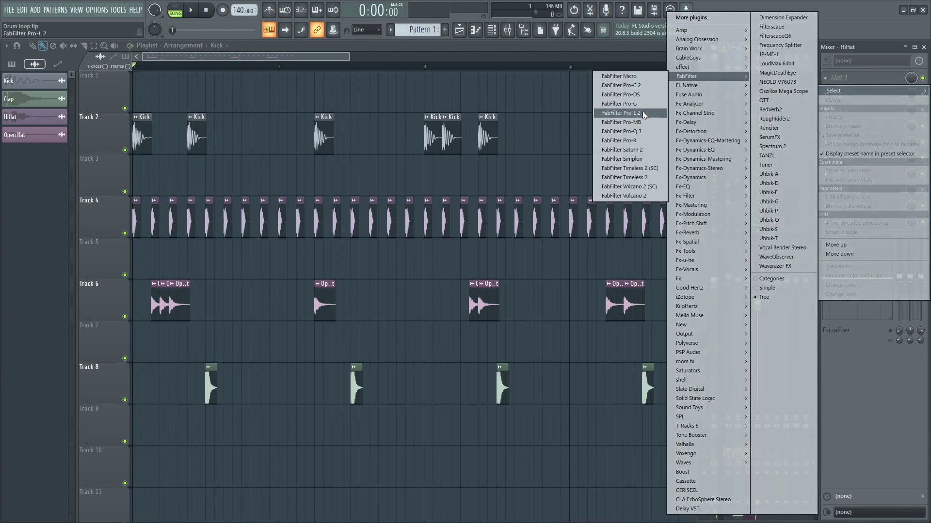
pyautogui.click(642, 88)
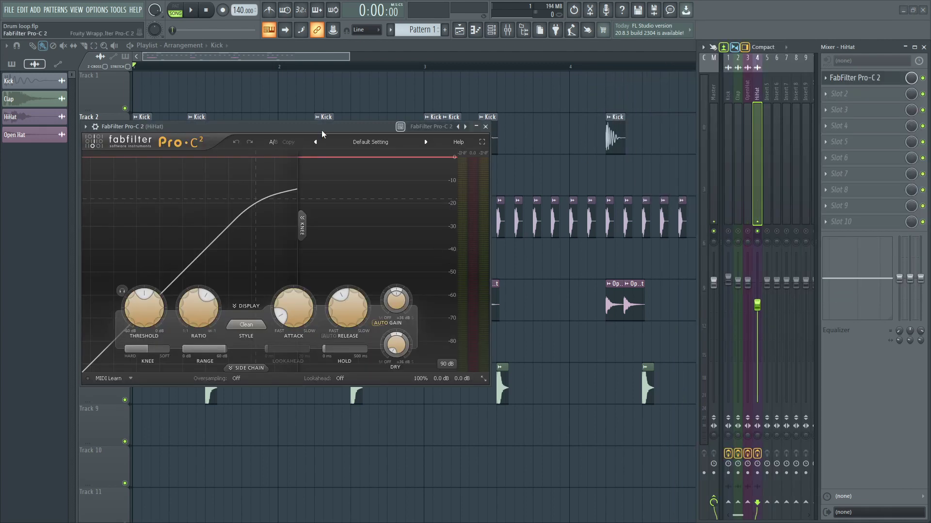
pyautogui.moveTo(322, 130); pyautogui.dragTo(528, 219)
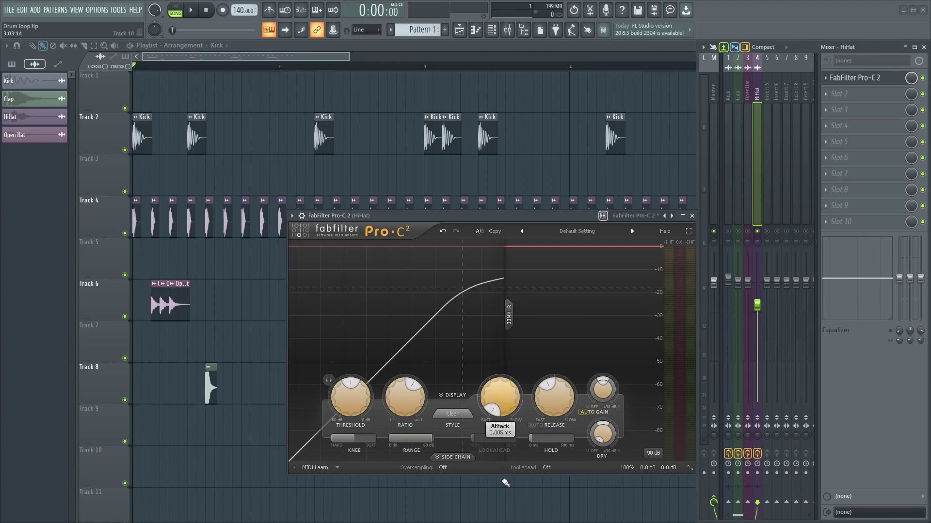
# Lower the hi-hat compressor's threshold well below its default while the loop plays.
pyautogui.press('space')
pyautogui.doubleClick(350, 396)
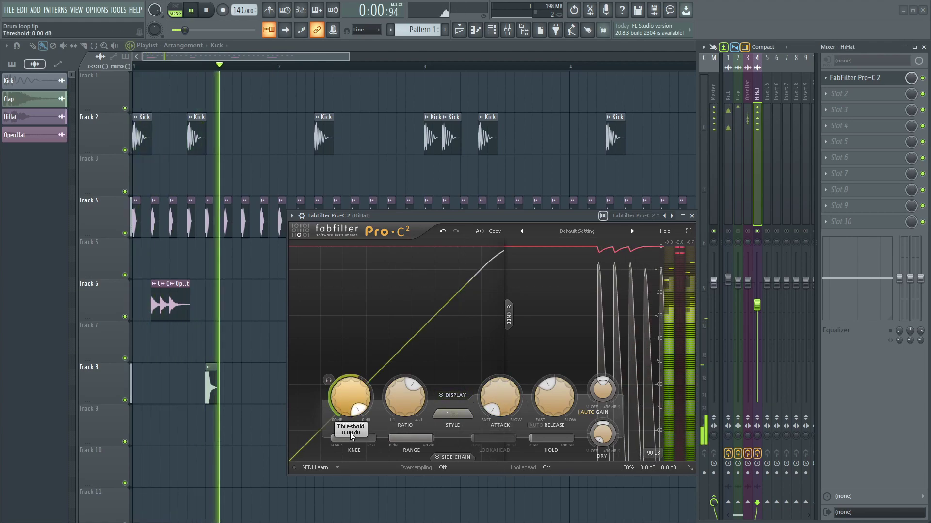
pyautogui.moveTo(359, 400); pyautogui.dragTo(345, 399)
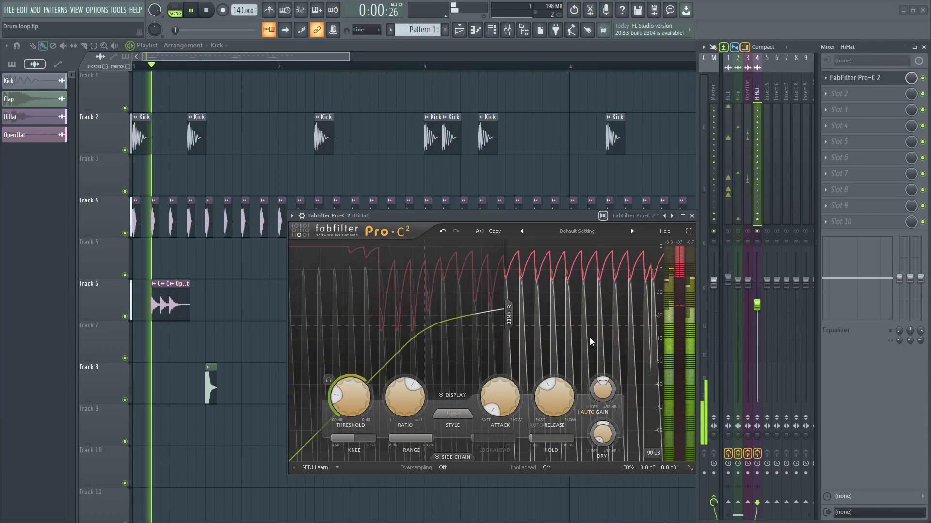
# Lengthen the hi-hat compressor's release and set its attack to 3.88 ms during playback.
pyautogui.moveTo(548, 405)
pyautogui.moveTo(548, 405); pyautogui.dragTo(496, 399)
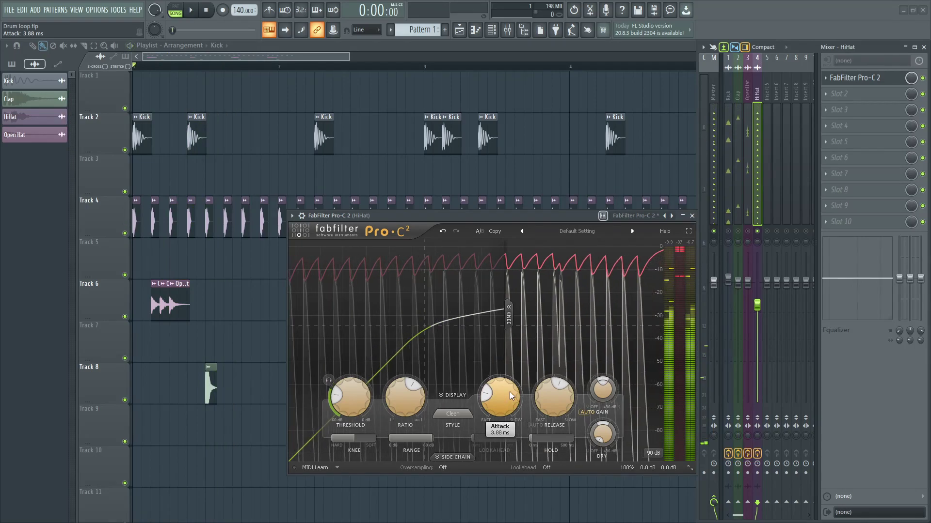
pyautogui.press('space')
# Set the hi-hat compressor's wet gain to +8.55 dB and its attack to 1.81 ms while listening to the loop.
pyautogui.moveTo(607, 390); pyautogui.dragTo(612, 403)
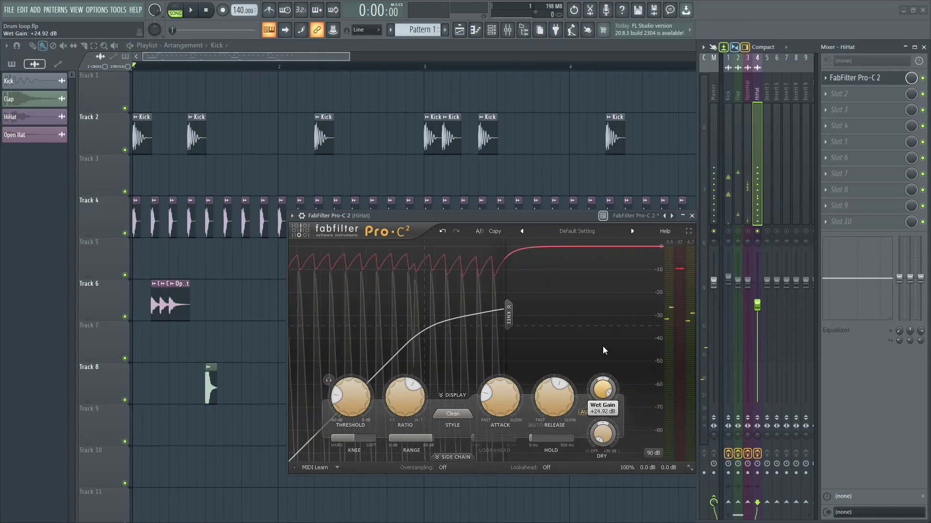
pyautogui.press('space')
pyautogui.moveTo(603, 346); pyautogui.dragTo(603, 418)
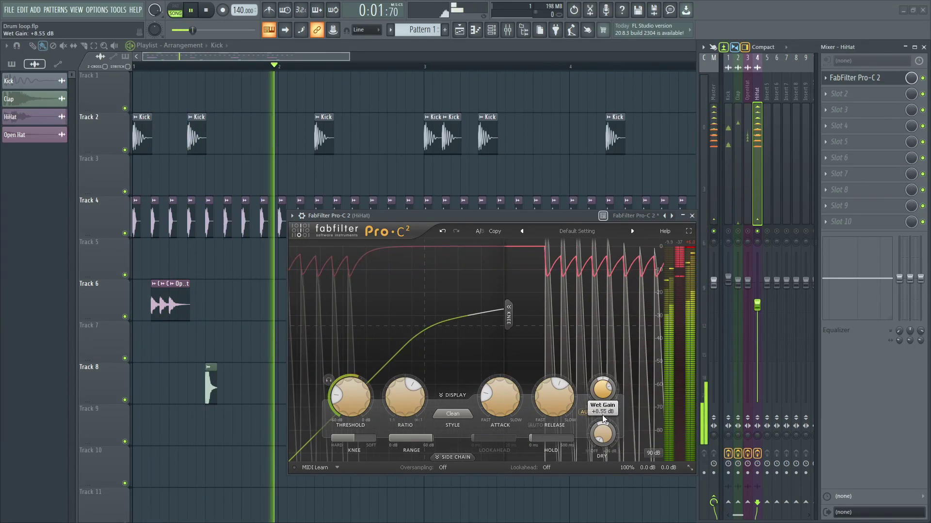
pyautogui.moveTo(499, 402); pyautogui.dragTo(500, 345)
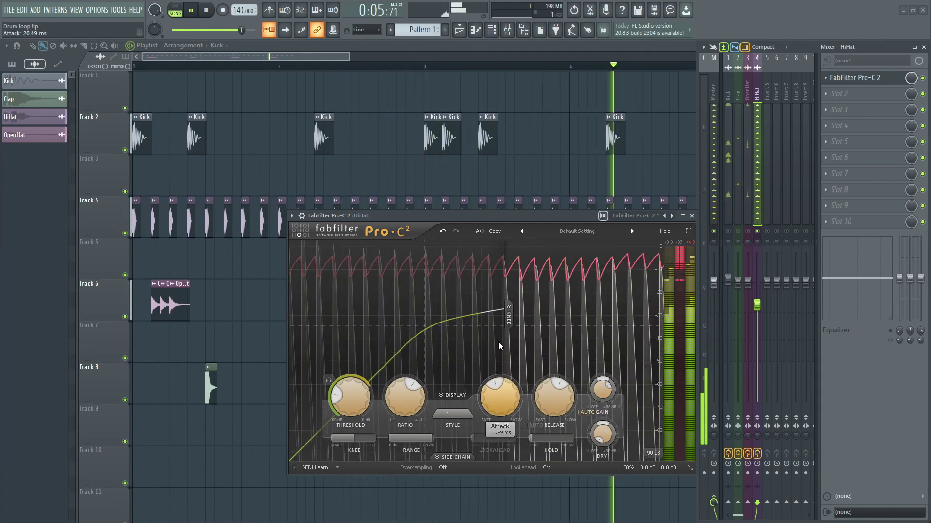
pyautogui.moveTo(504, 401); pyautogui.dragTo(510, 435)
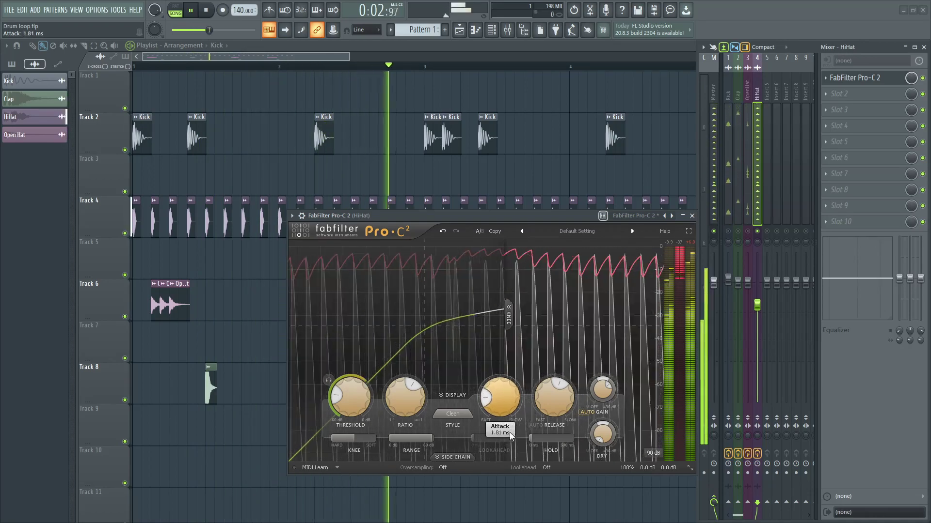
# Set the hi-hat compressor's dry gain to -15.90 dB and its knee to fully hard, closing the plugin to audition the loop.
pyautogui.moveTo(603, 438)
pyautogui.mouseDown()
pyautogui.moveTo(605, 424)
pyautogui.moveTo(592, 436)
pyautogui.mouseUp()
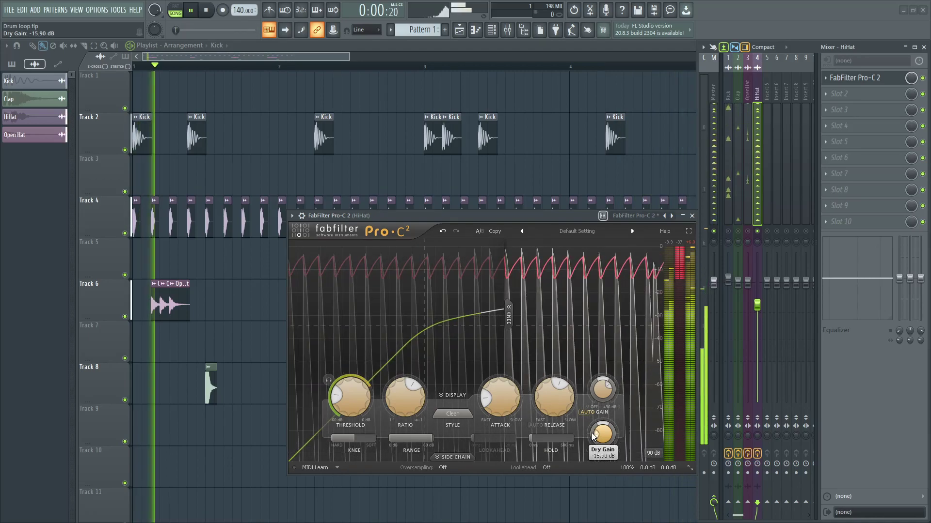
pyautogui.moveTo(526, 216); pyautogui.dragTo(502, 156)
pyautogui.press('space')
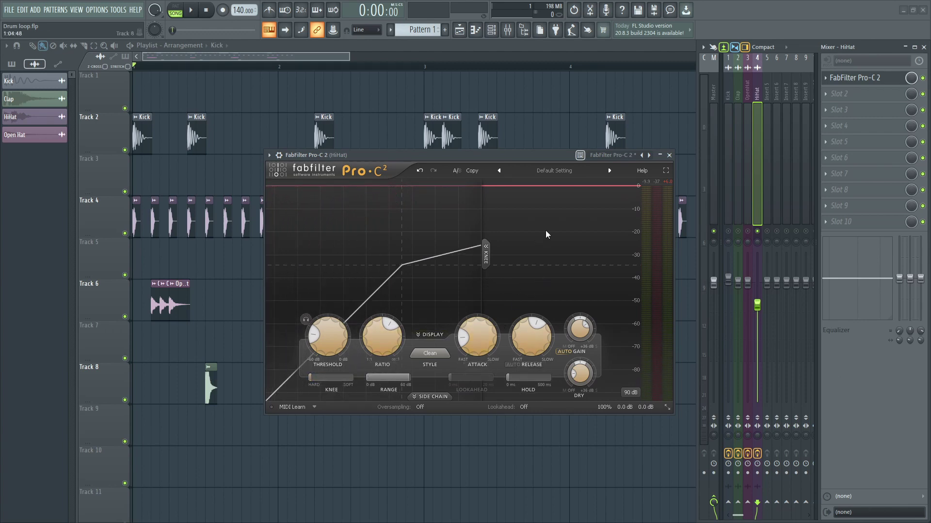
pyautogui.click(669, 155)
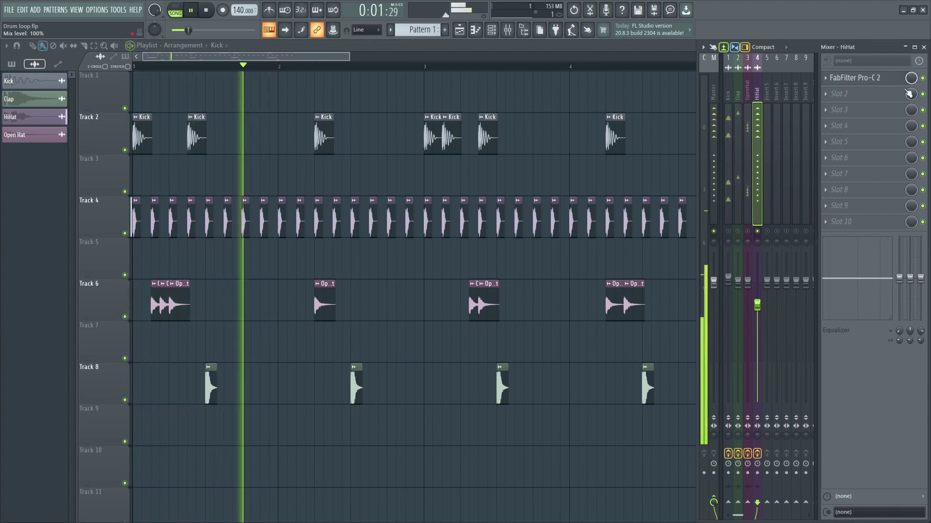
pyautogui.press('space')
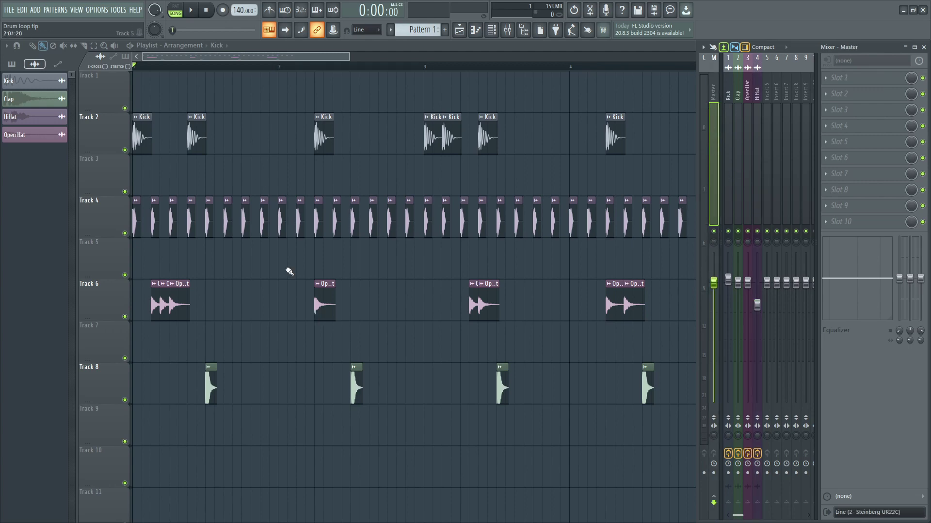
# Load FabFilter Pro-C 2 into the first effect slot of the Master mixer track.
pyautogui.click(824, 77)
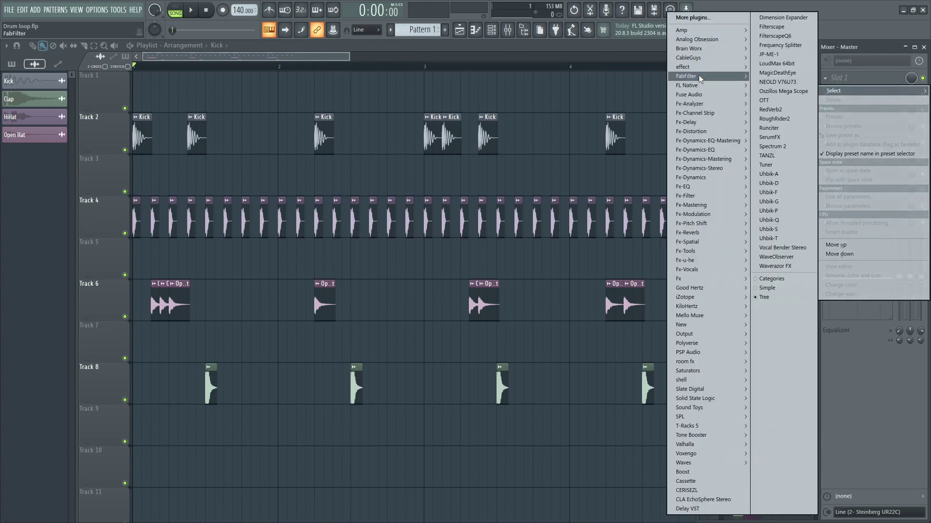
pyautogui.moveTo(698, 76)
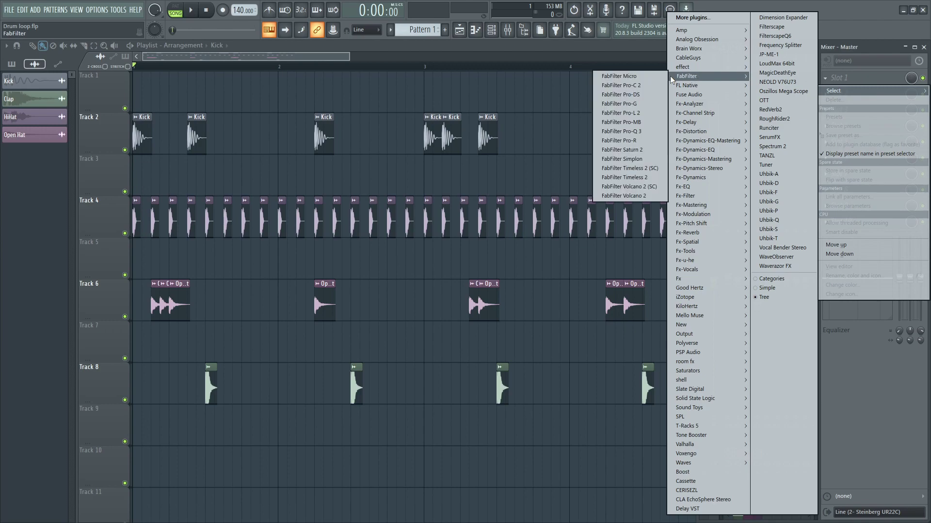
pyautogui.click(642, 87)
pyautogui.moveTo(319, 83); pyautogui.dragTo(555, 203)
# Set the master compressor's attack to 5.99 ms during playback and its release to 154.0 ms.
pyautogui.press('space')
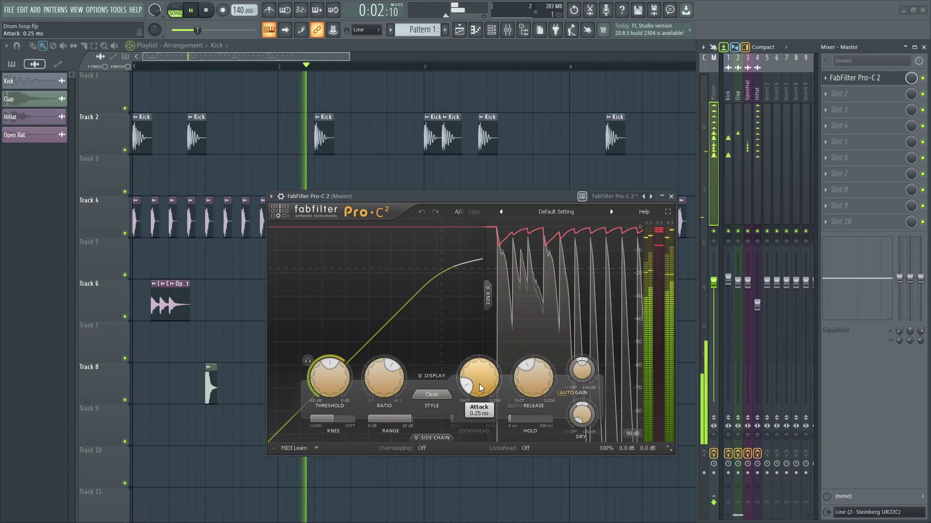
pyautogui.moveTo(479, 383)
pyautogui.mouseDown()
pyautogui.moveTo(473, 367)
pyautogui.moveTo(466, 373)
pyautogui.mouseUp()
pyautogui.press('space')
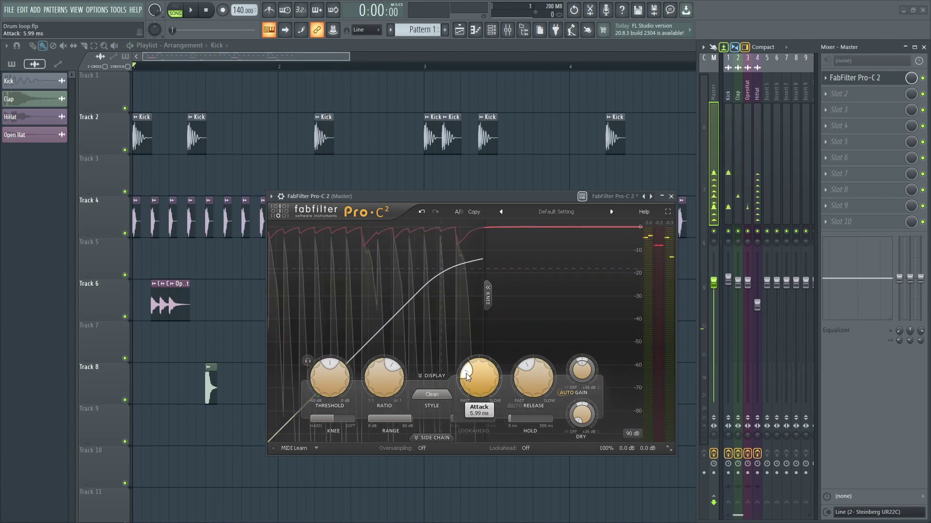
pyautogui.moveTo(526, 367); pyautogui.dragTo(523, 373)
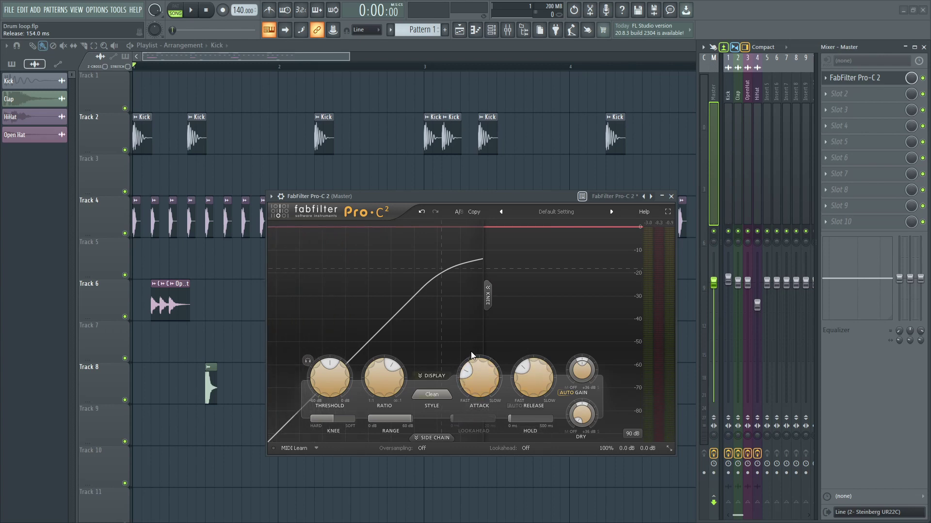
# Set the master compressor's knee to fully hard and its ratio to 1.59:1 during playback, closing the plugin when done.
pyautogui.moveTo(477, 196); pyautogui.dragTo(505, 185)
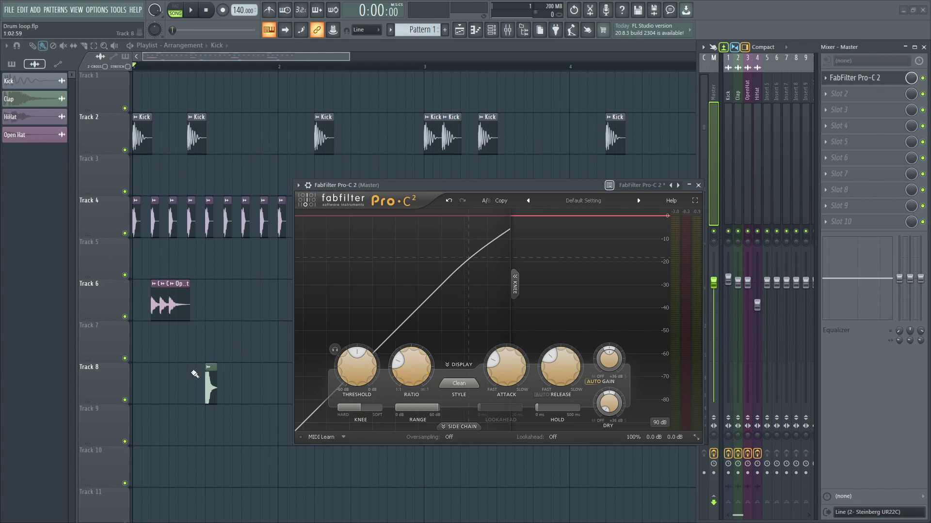
pyautogui.press('space')
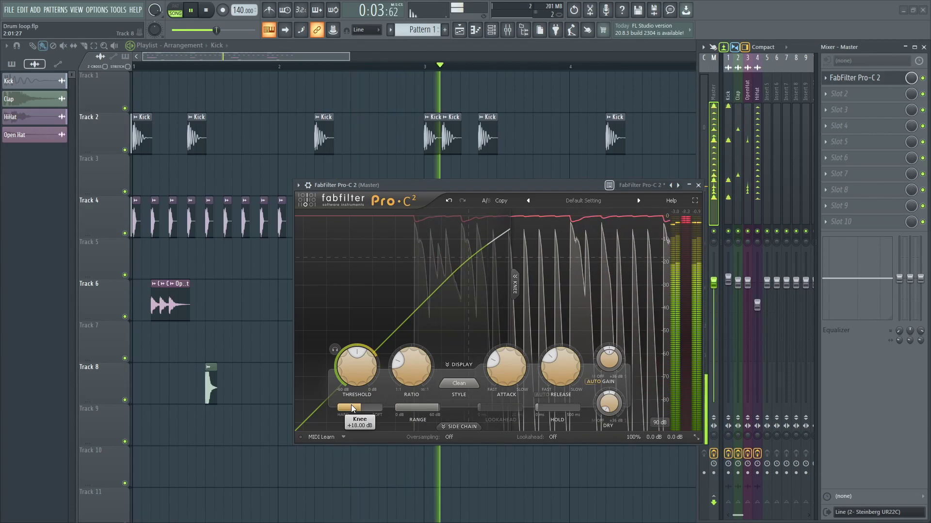
pyautogui.click(355, 370)
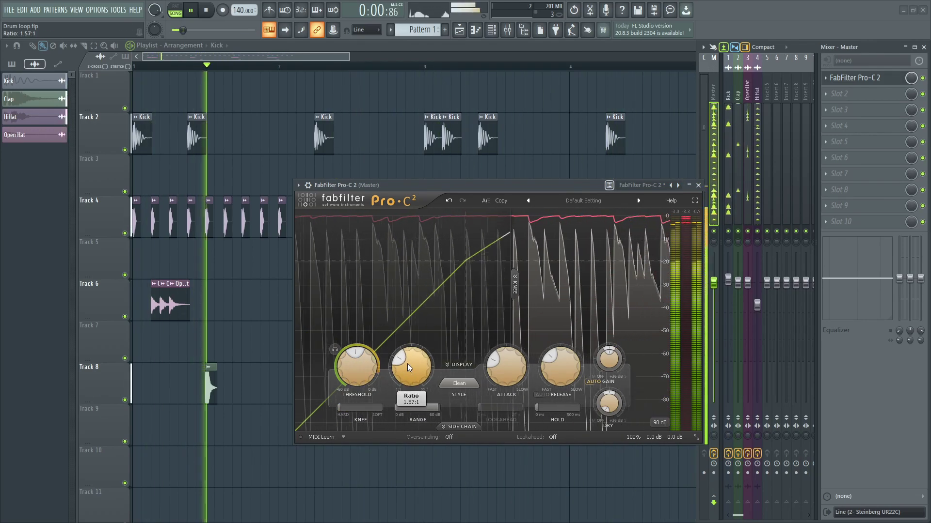
pyautogui.moveTo(408, 363); pyautogui.dragTo(407, 362)
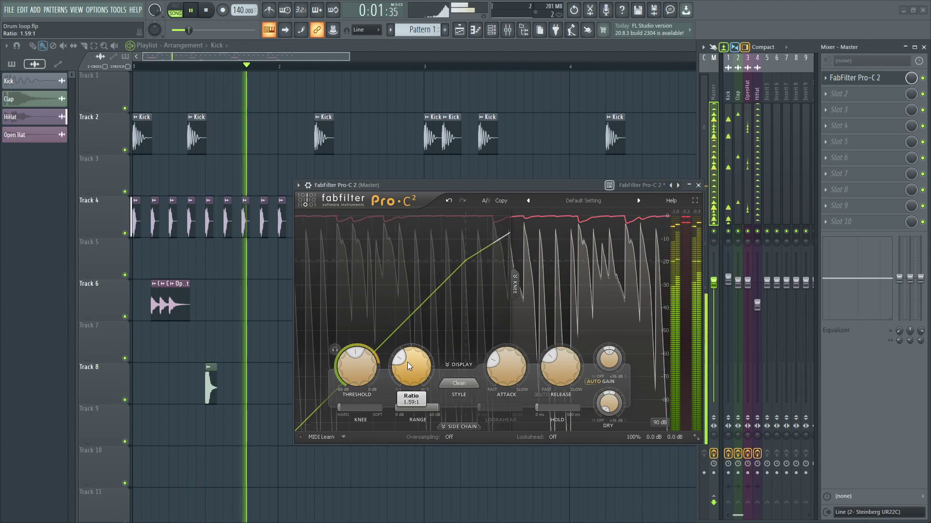
pyautogui.click(698, 185)
pyautogui.press('space')
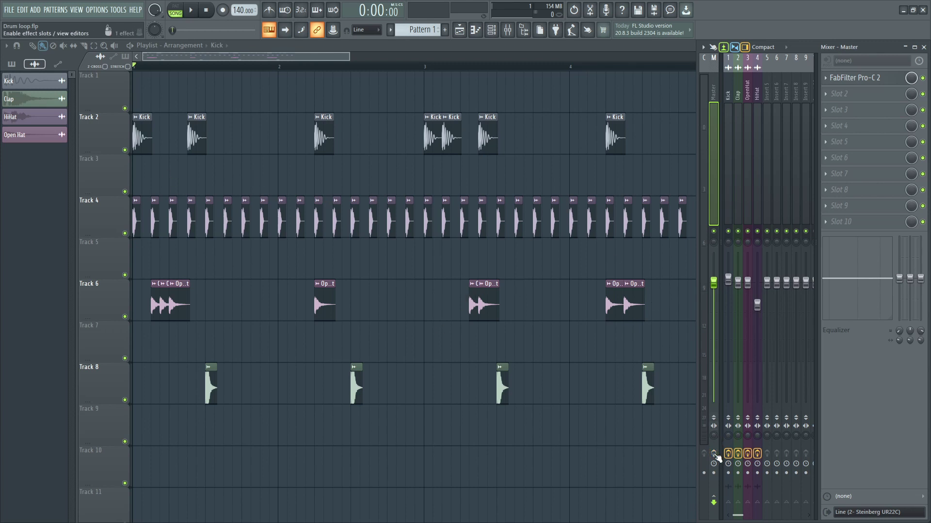
# Play the loop with the master effects bypassed, and re-enable the master effect slots to compare the sound.
pyautogui.press('space')
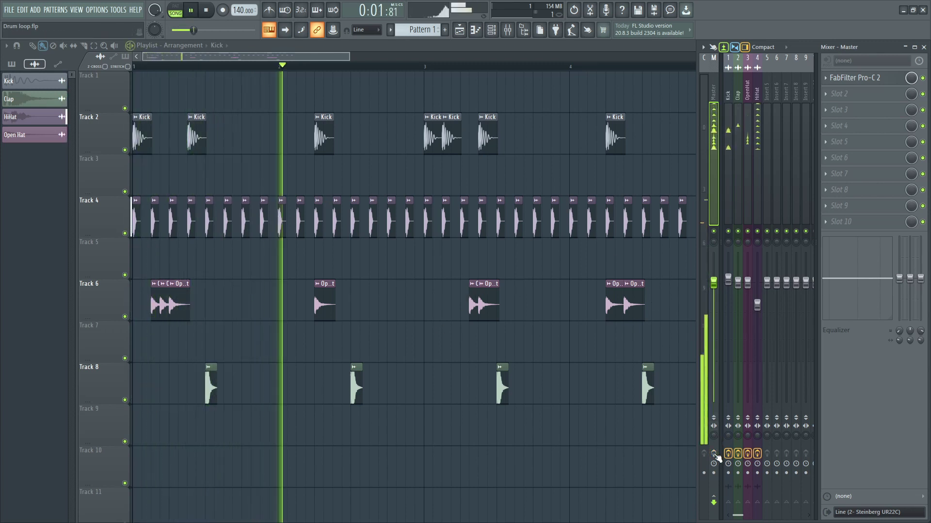
pyautogui.click(713, 453)
pyautogui.press('space')
pyautogui.press('space')
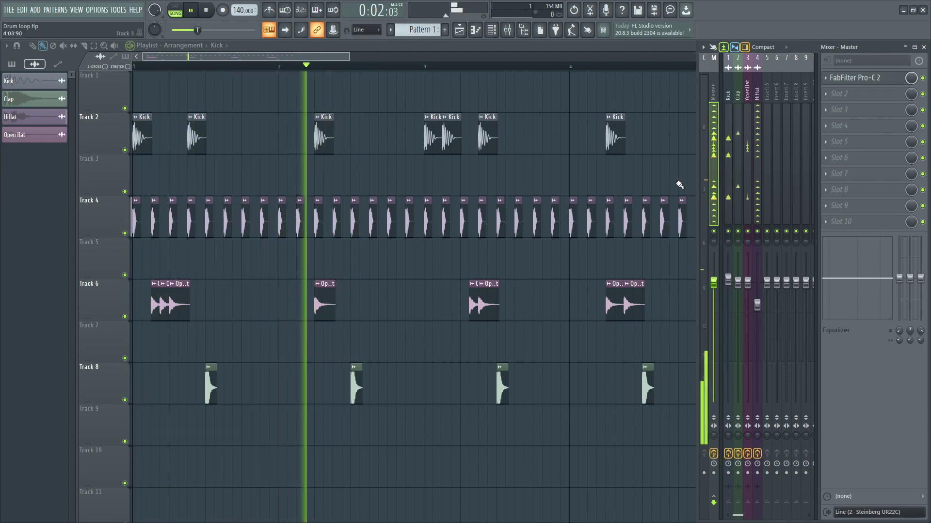
pyautogui.press('space')
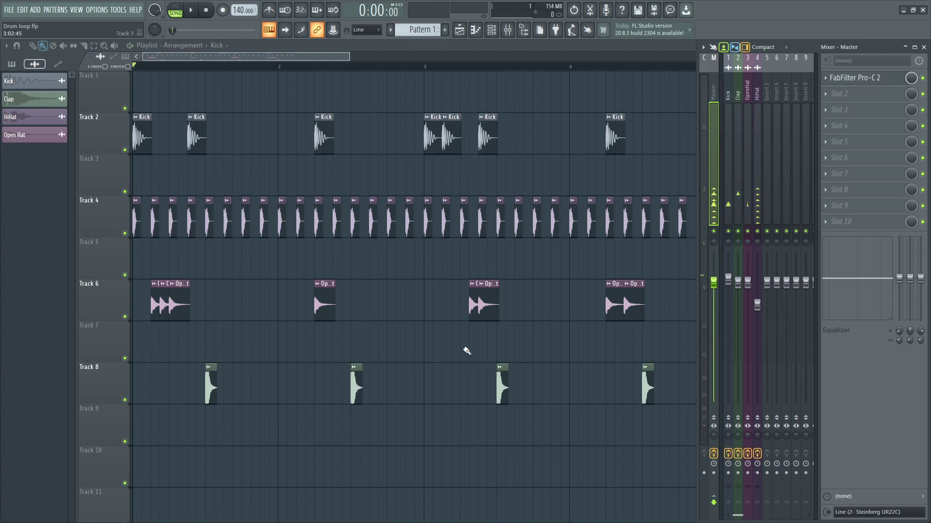
# Reopen the master compressor to review its final settings and close it again.
pyautogui.click(851, 78)
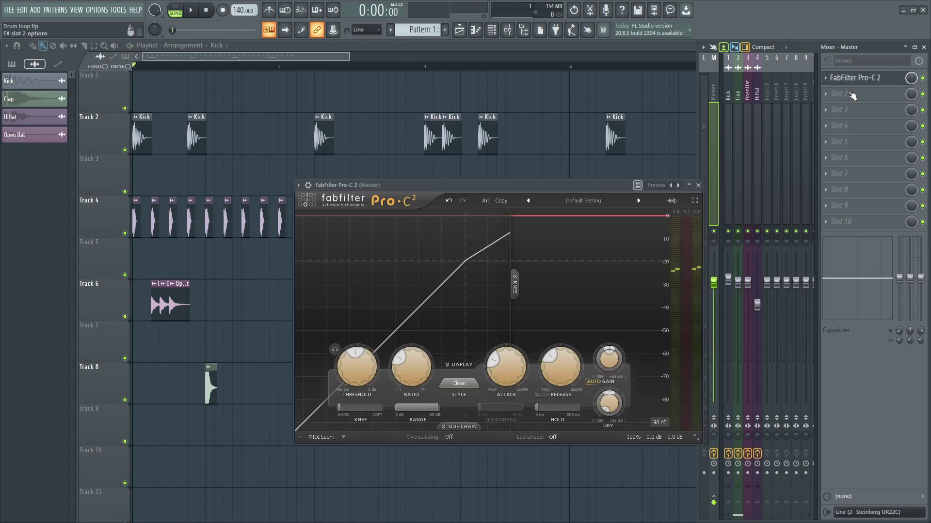
pyautogui.moveTo(508, 186); pyautogui.dragTo(470, 144)
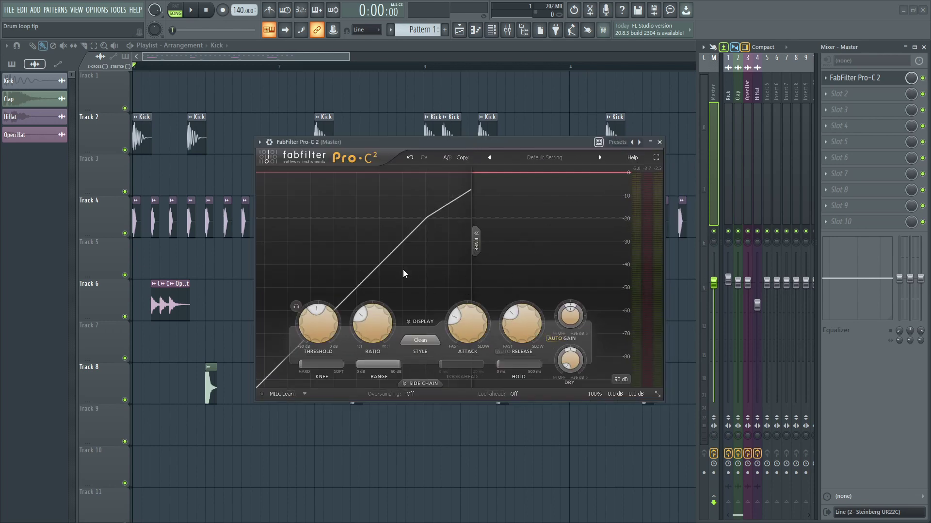
pyautogui.click(659, 142)
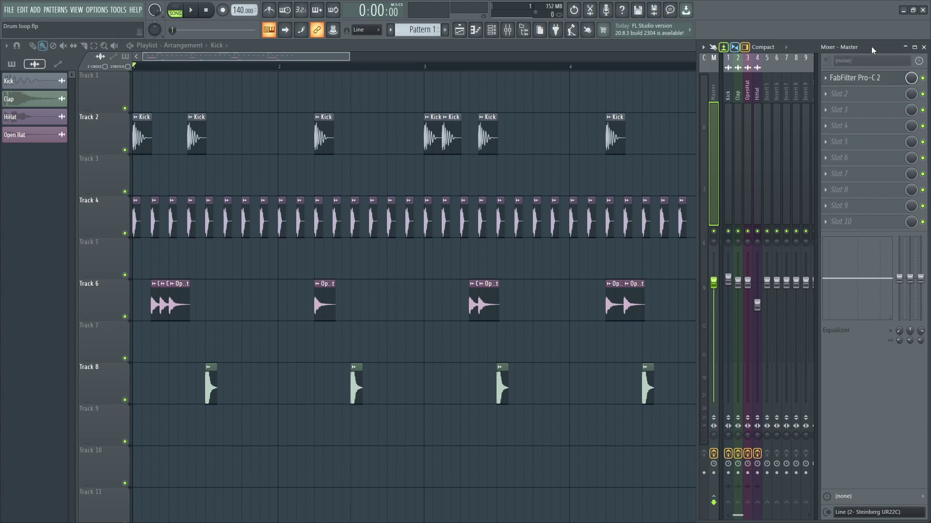
pyautogui.moveTo(696, 105); pyautogui.dragTo(696, 105)
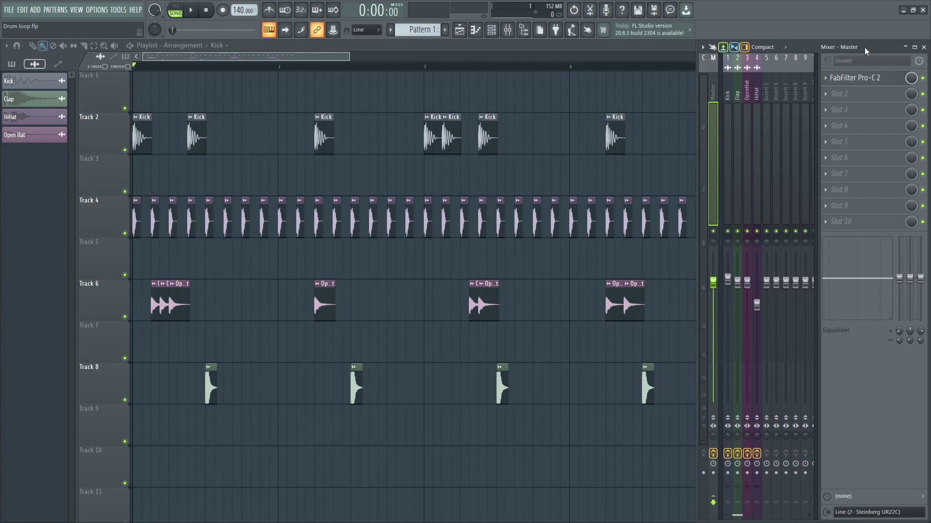